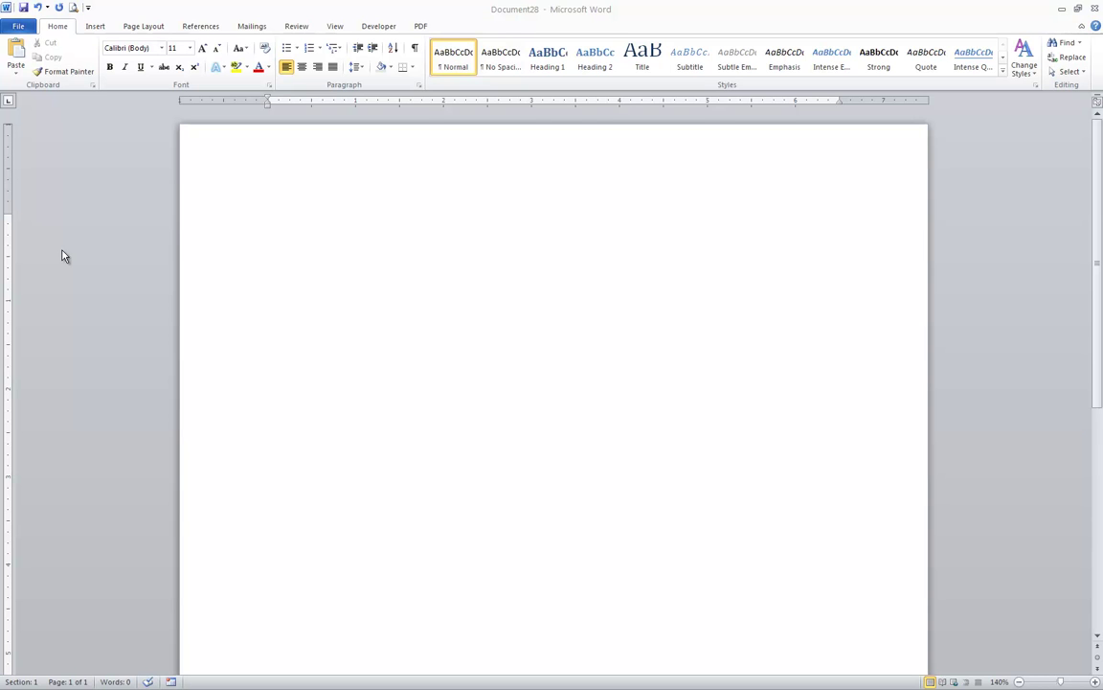
# - Delete the stray tab characters on the first line with formatting marks shown, then hide the marks
pyautogui.click(286, 259)
pyautogui.click(434, 13)
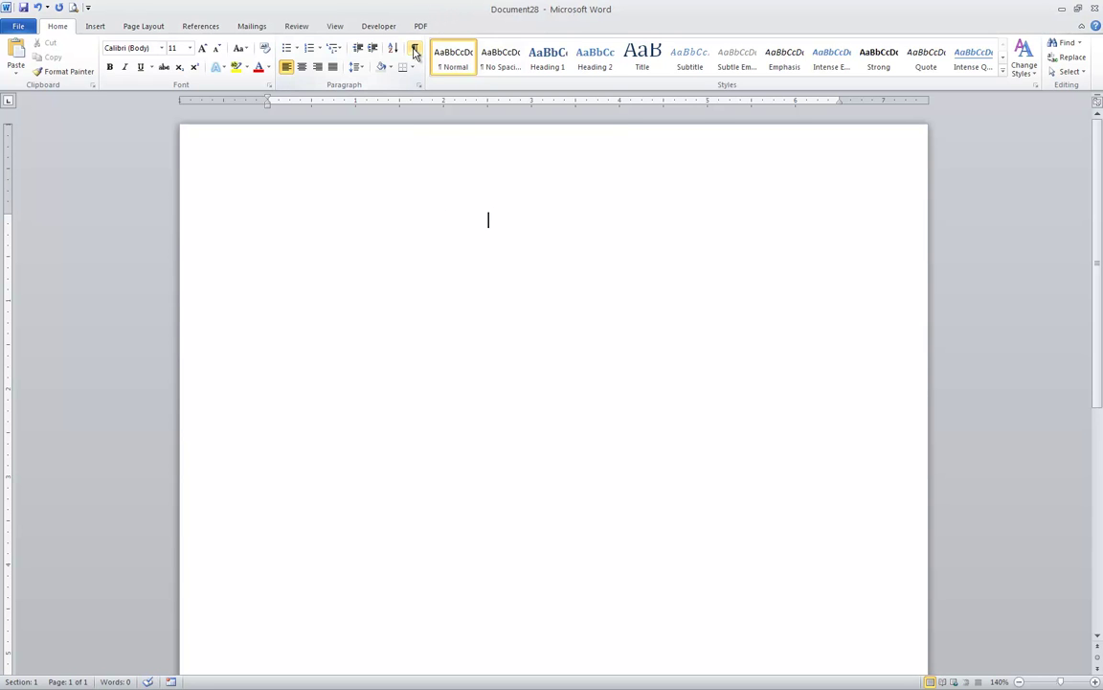
pyautogui.click(415, 50)
pyautogui.keyDown('ctrl'); pyautogui.scroll(5, 524, 332); pyautogui.keyUp('ctrl')
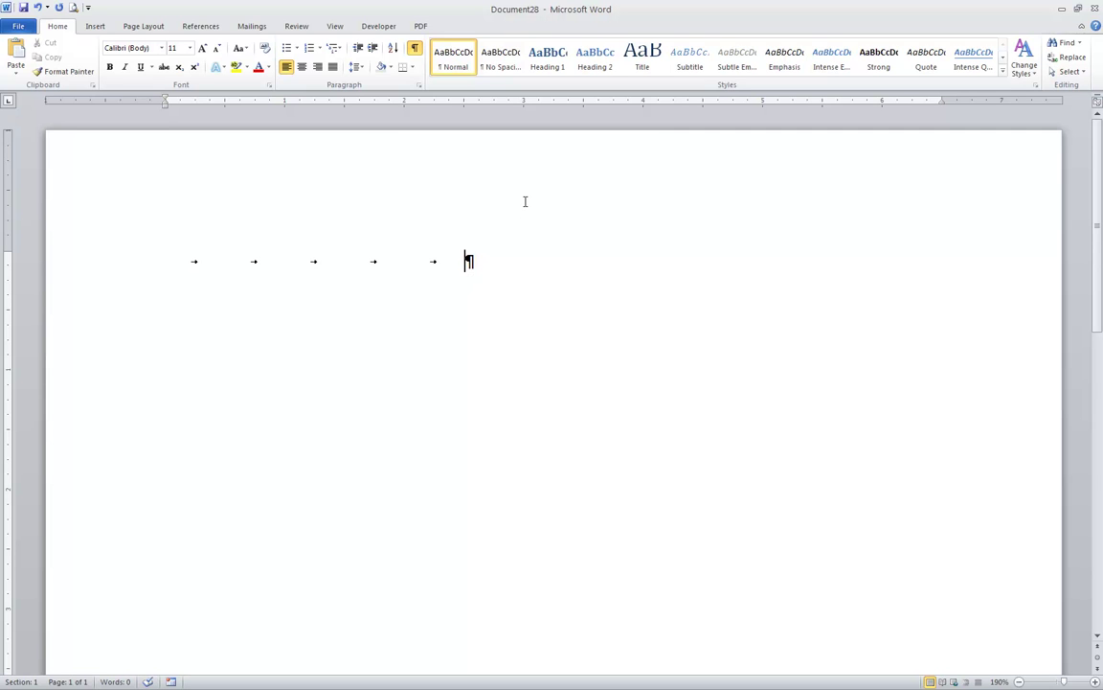
pyautogui.press('BackSpace')
pyautogui.press('BackSpace')
pyautogui.press('BackSpace')
pyautogui.press('BackSpace')
pyautogui.press('BackSpace')
pyautogui.click(415, 49)
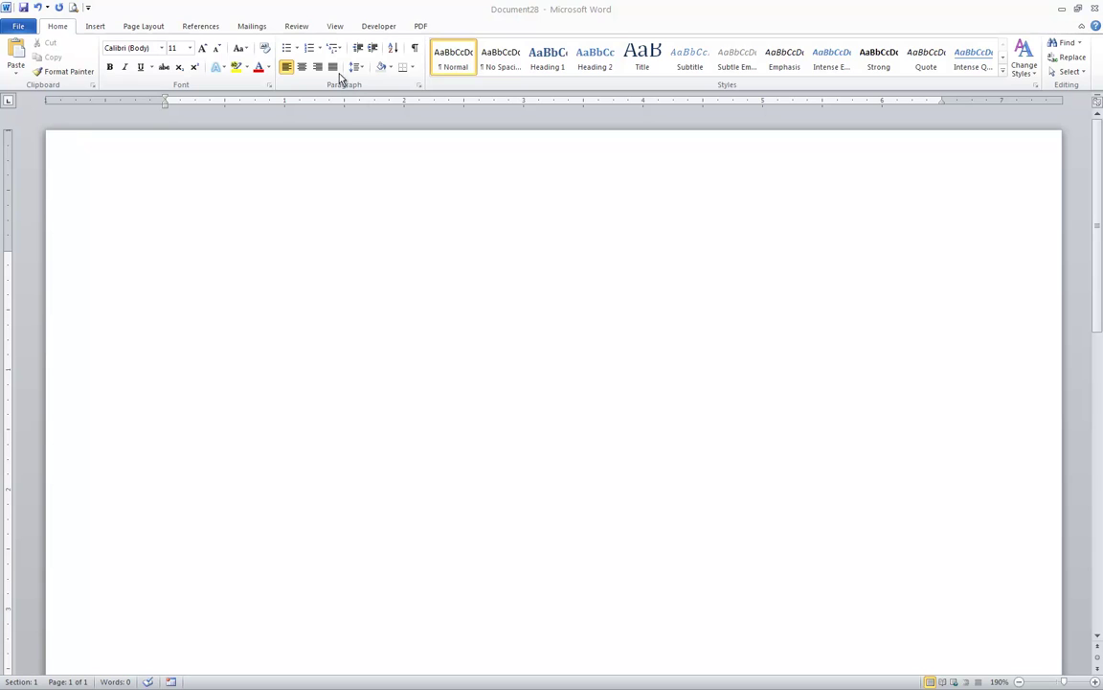
# - Add a left-aligned 4" tab stop with no leader to the empty paragraph
pyautogui.click(420, 87)
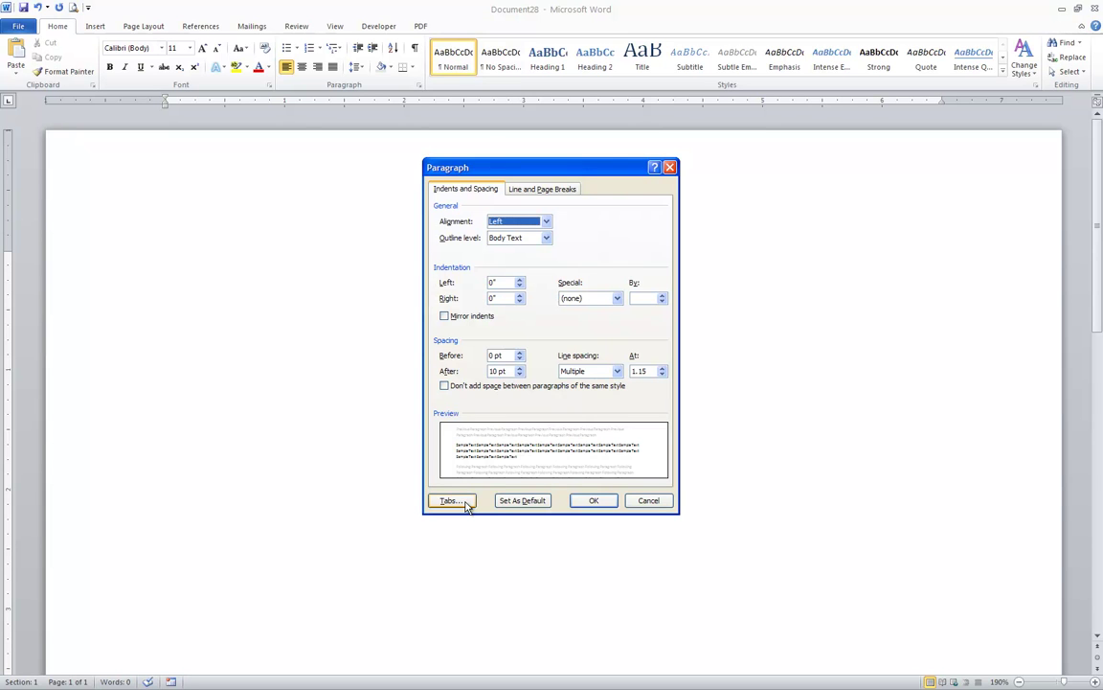
pyautogui.click(452, 500)
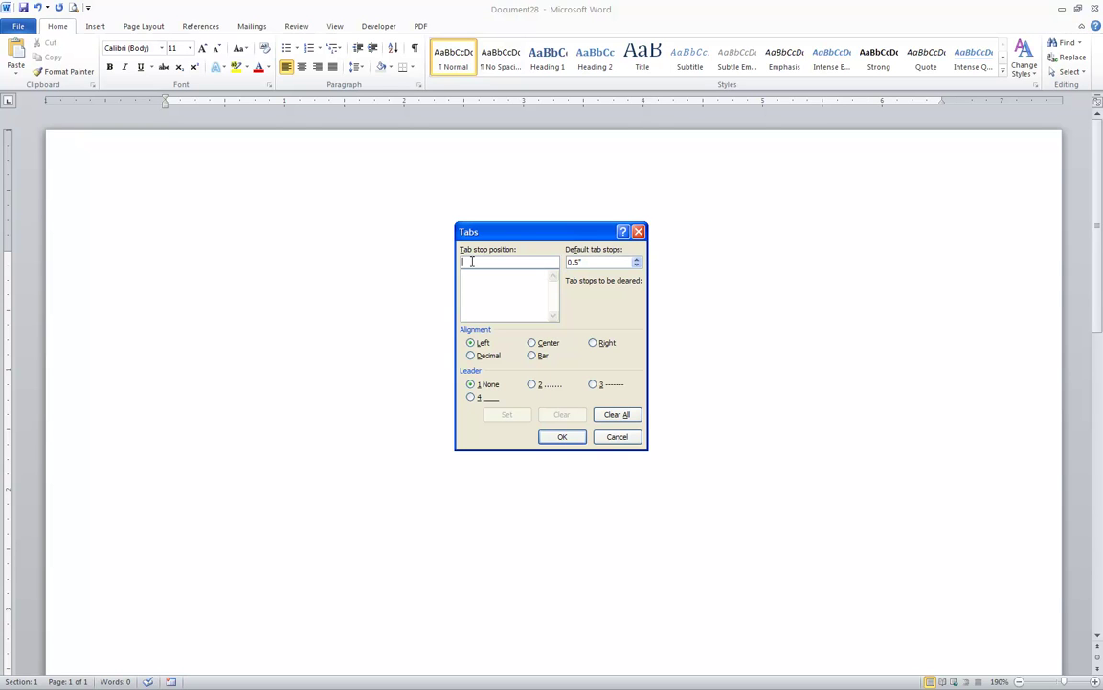
pyautogui.write('4')
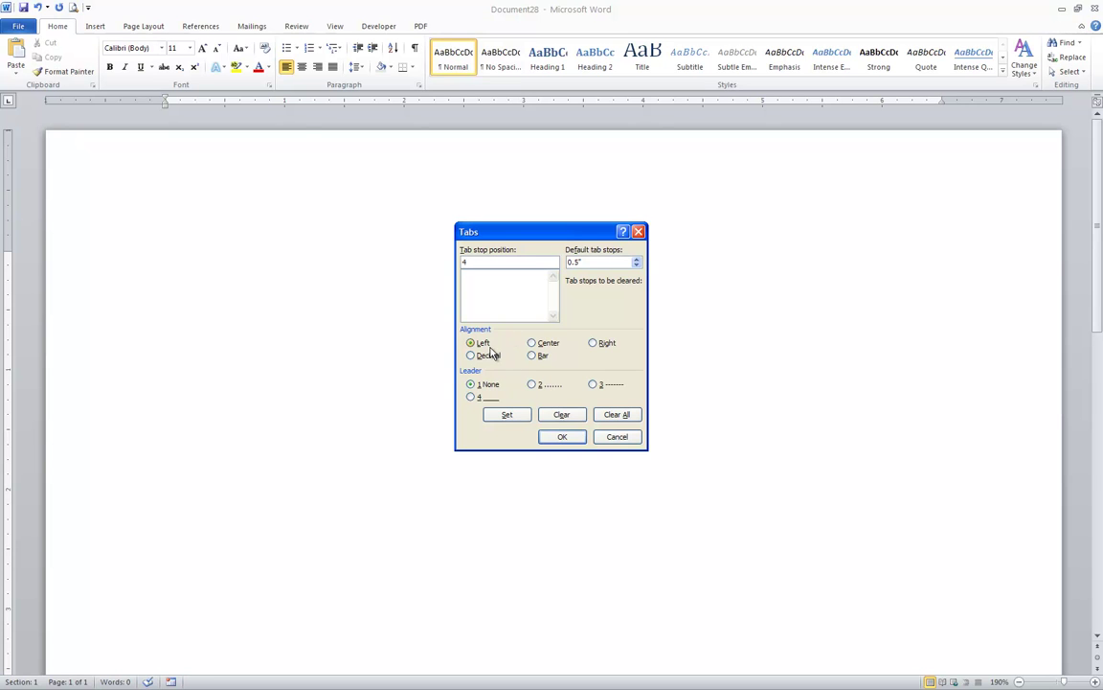
pyautogui.click(507, 415)
pyautogui.click(563, 436)
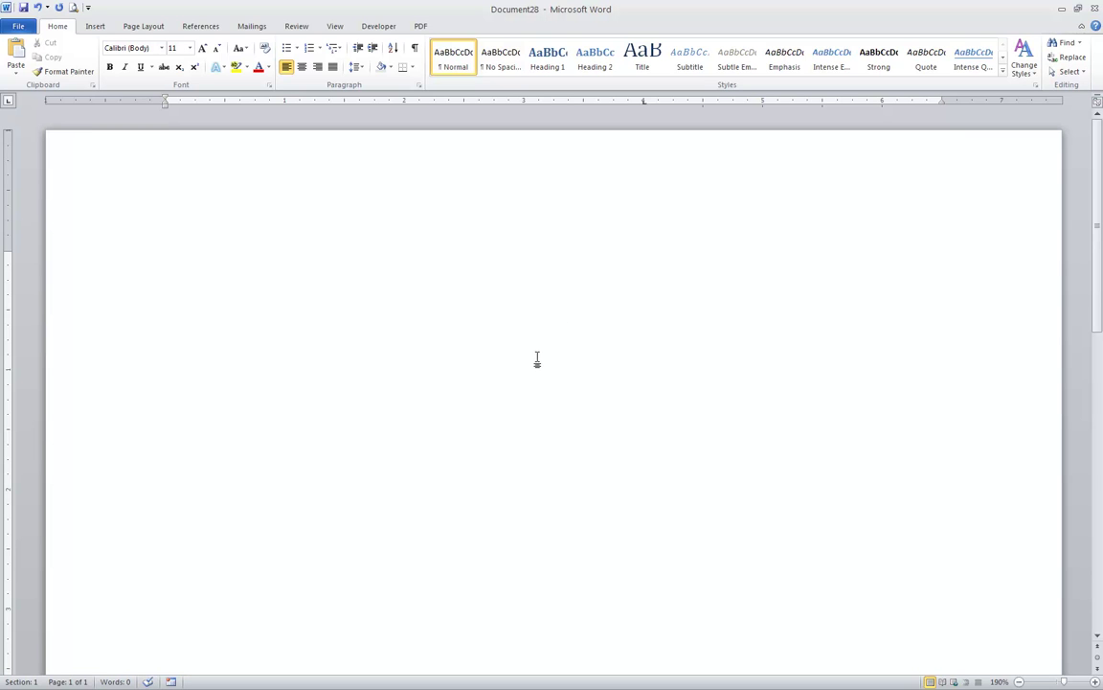
# - Type 'Text', 'More text' and 'And even more text' on three lines, each at the 4" tab
pyautogui.press('Tab')
pyautogui.write('Test')
pyautogui.press('BackSpace')
pyautogui.press('BackSpace')
pyautogui.write('xt')
pyautogui.press('Return')
pyautogui.press('Tab')
pyautogui.write('More text')
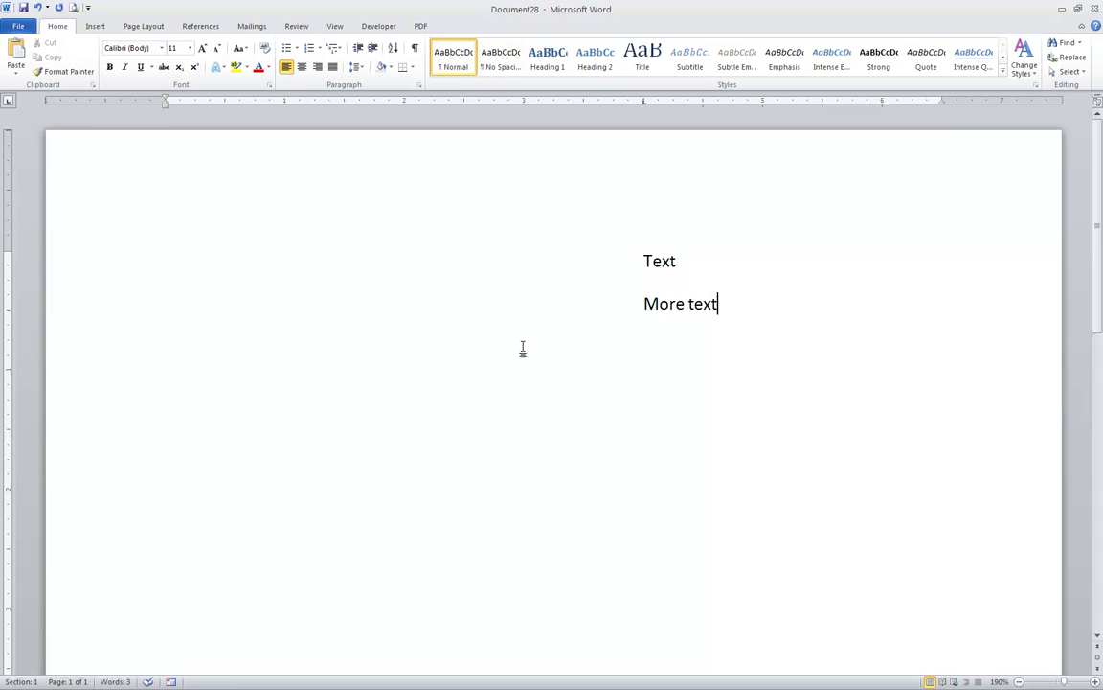
pyautogui.press('Return')
pyautogui.press('Tab')
pyautogui.write('And even more text')
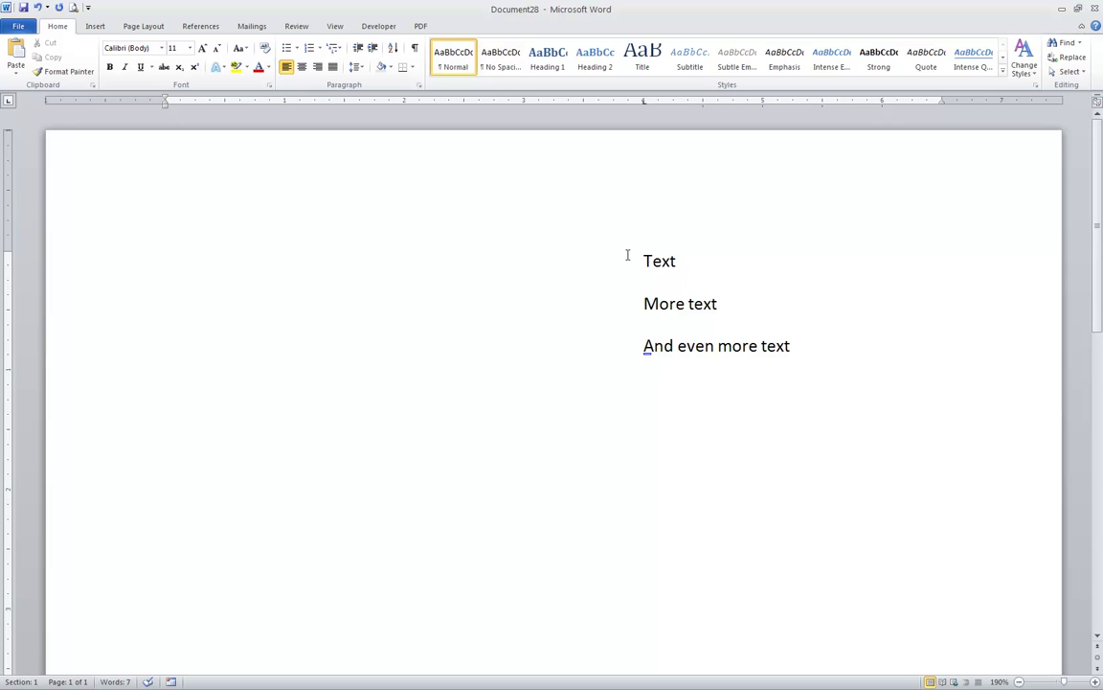
# - Give the three lines 0 pt Spacing After and Single line spacing
pyautogui.tripleClick(81, 284)
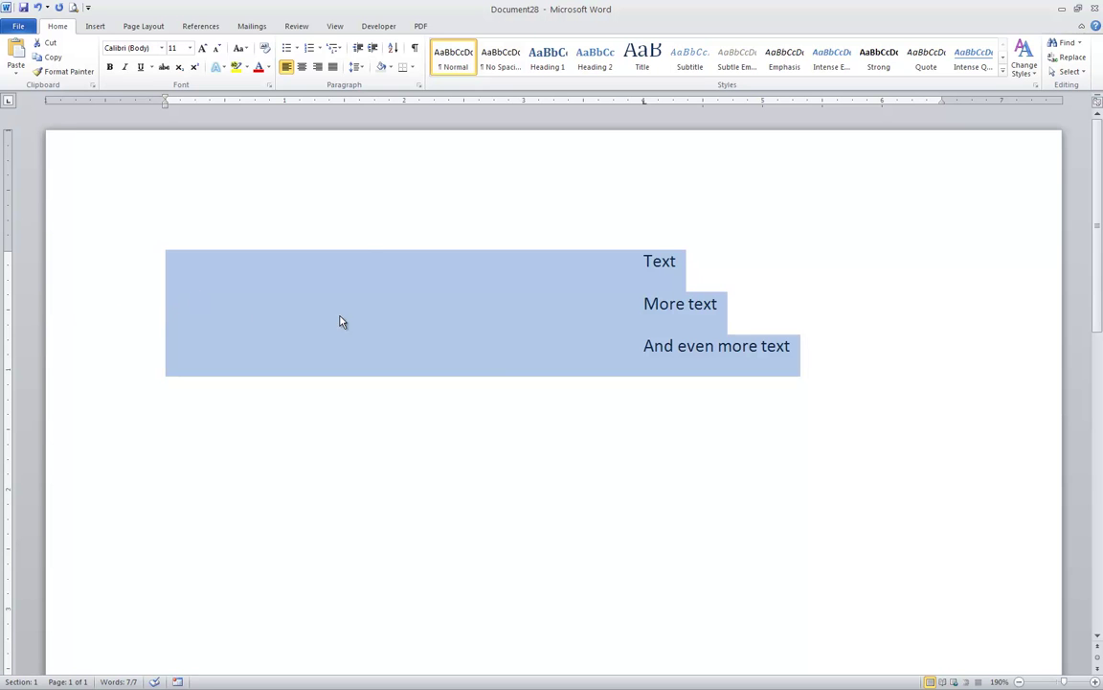
pyautogui.click(418, 85)
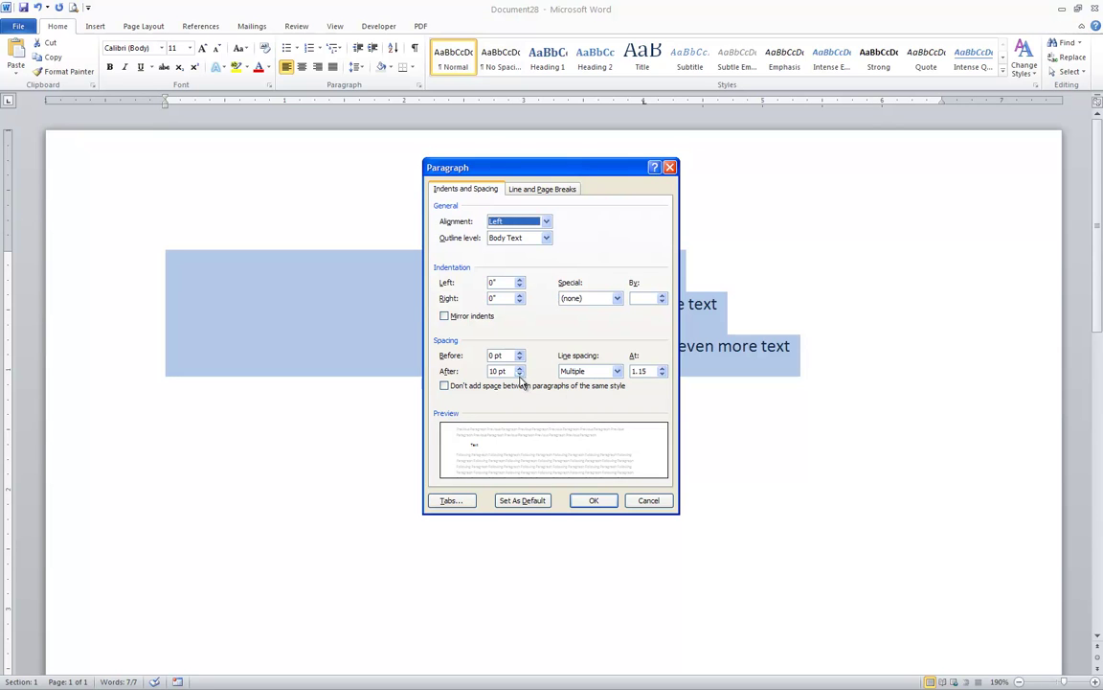
pyautogui.click(520, 375)
pyautogui.click(520, 375)
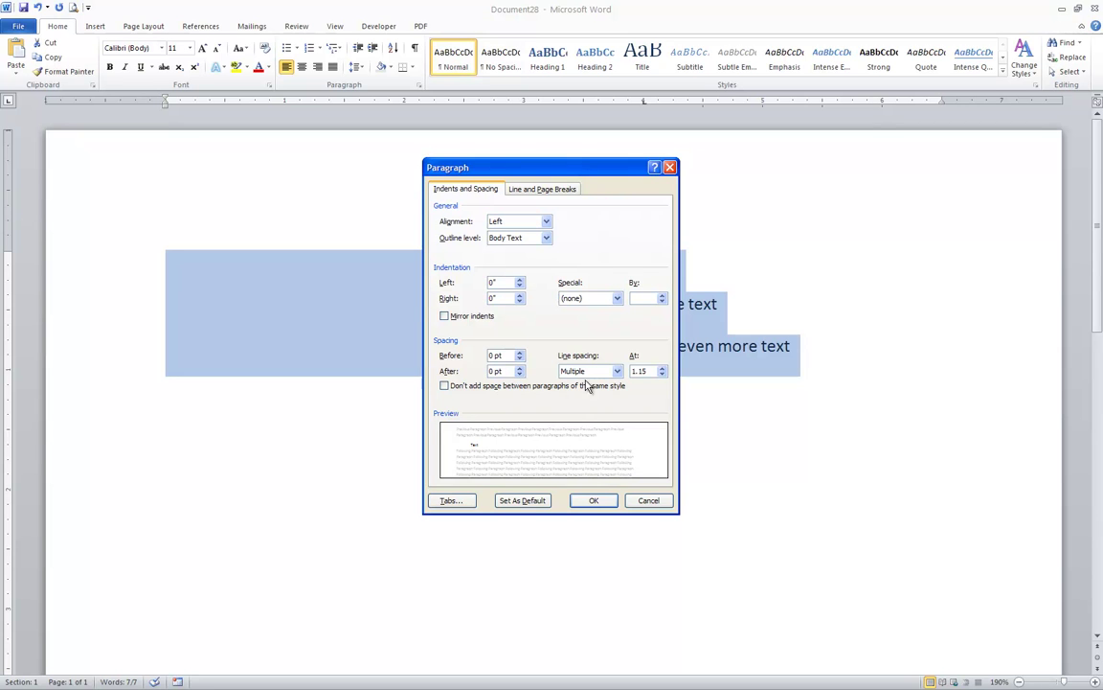
pyautogui.click(618, 372)
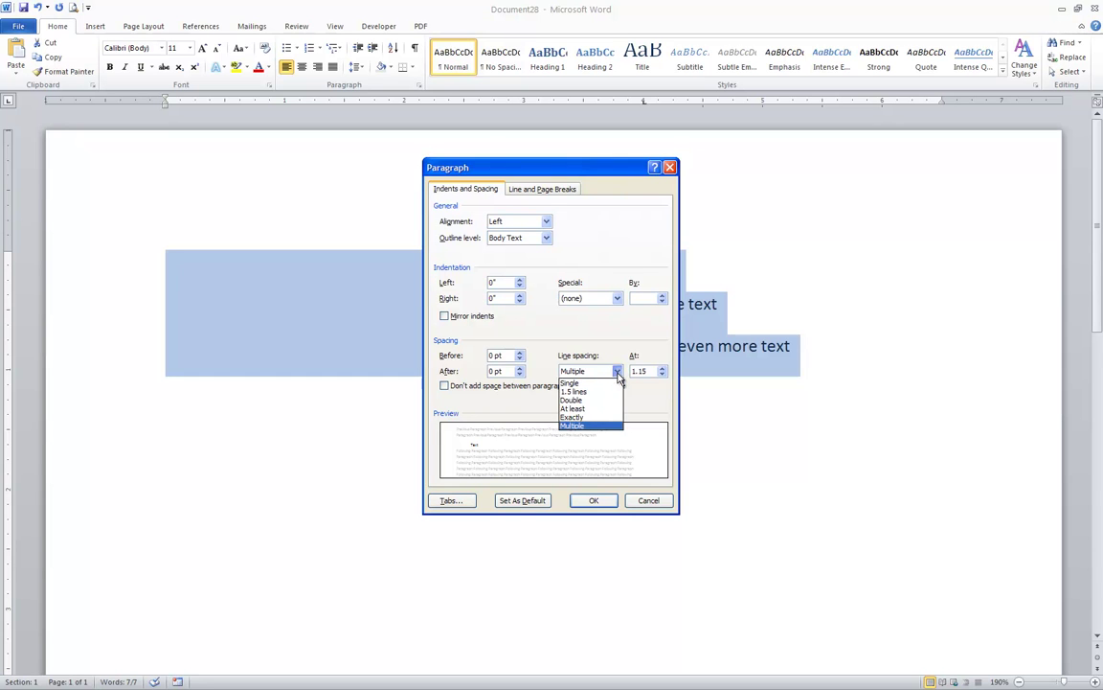
pyautogui.click(616, 383)
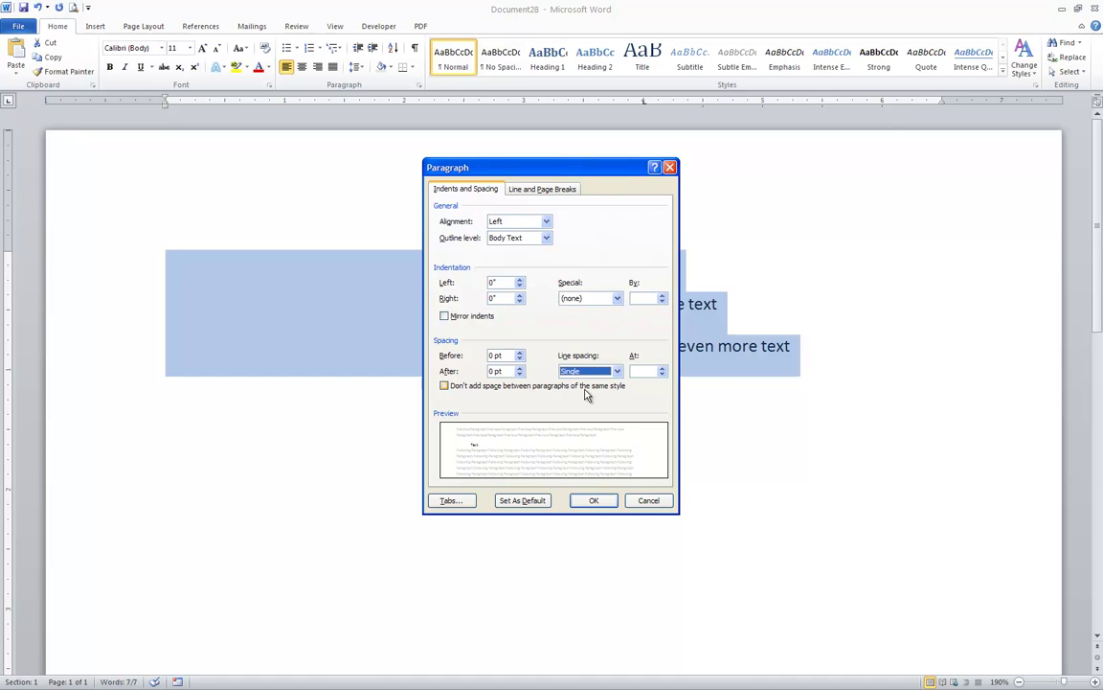
pyautogui.click(596, 500)
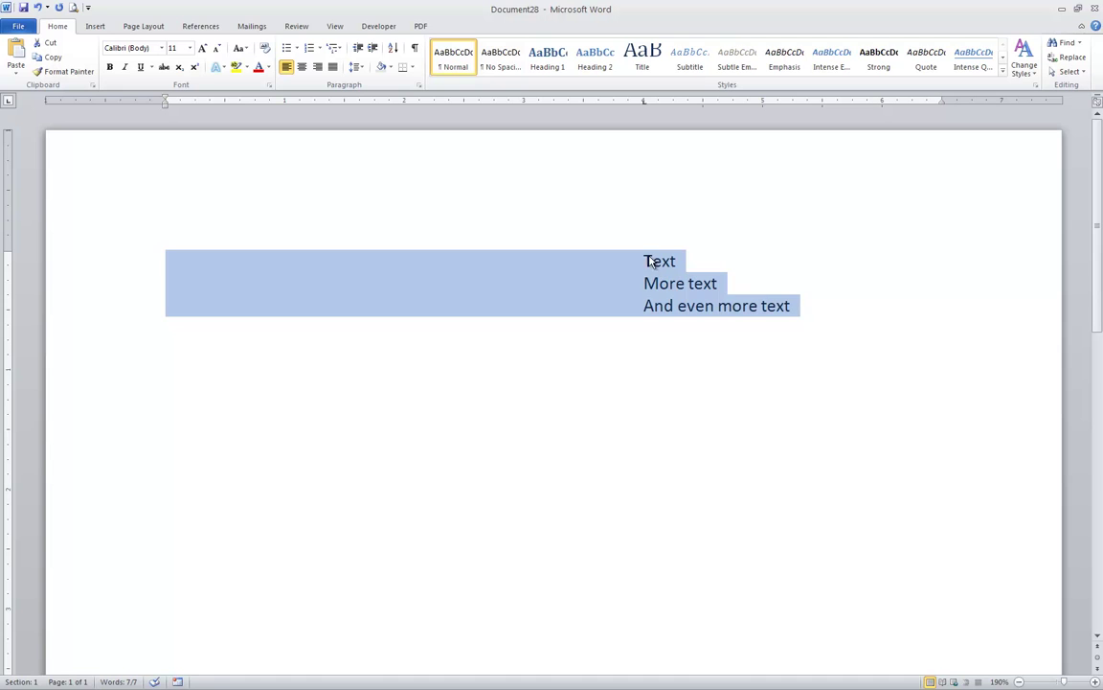
pyautogui.moveTo(649, 322)
pyautogui.press('Right')
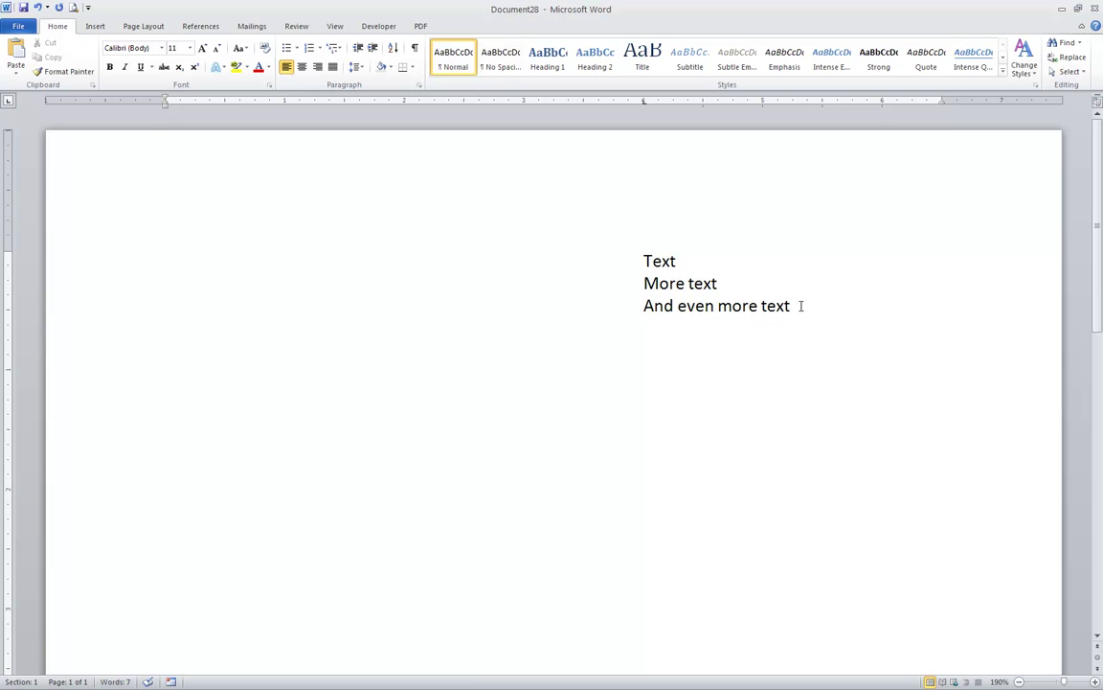
# - On a new line, replace all tab stops with one centre-aligned stop at 4"
pyautogui.press('Return')
pyautogui.click(419, 89)
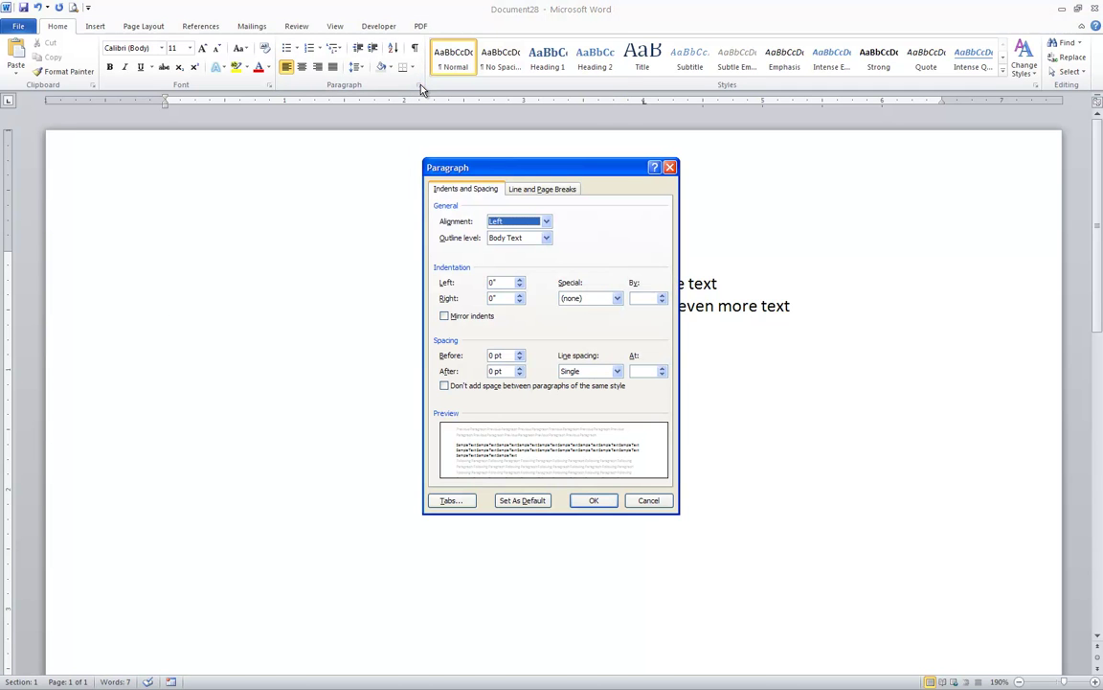
pyautogui.click(468, 503)
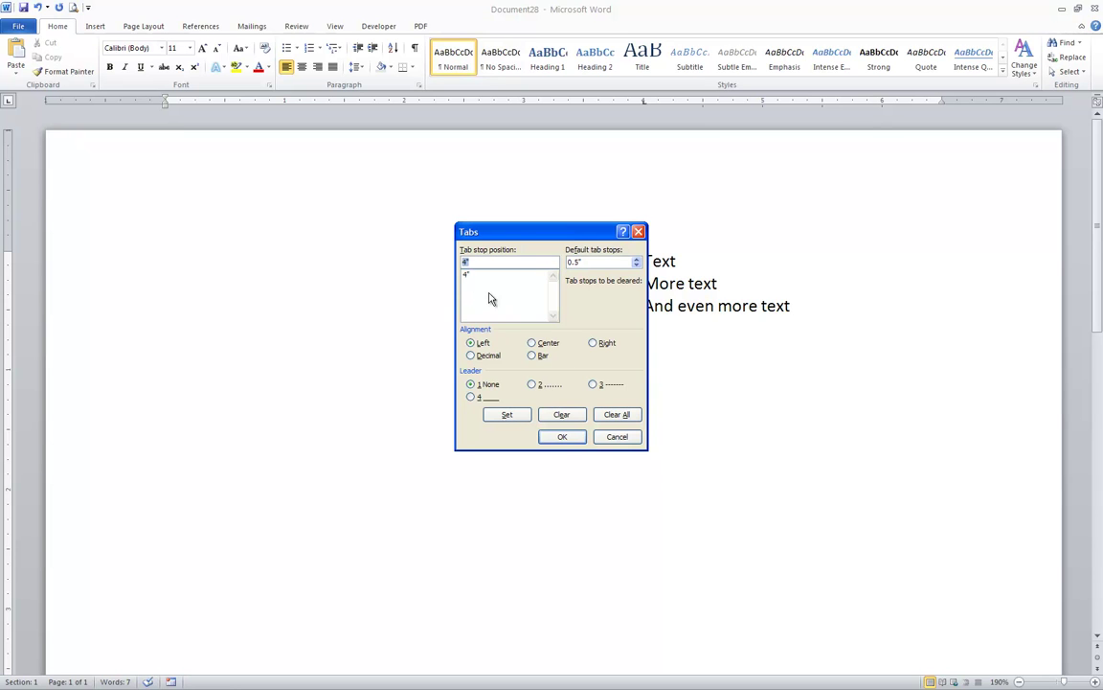
pyautogui.click(616, 415)
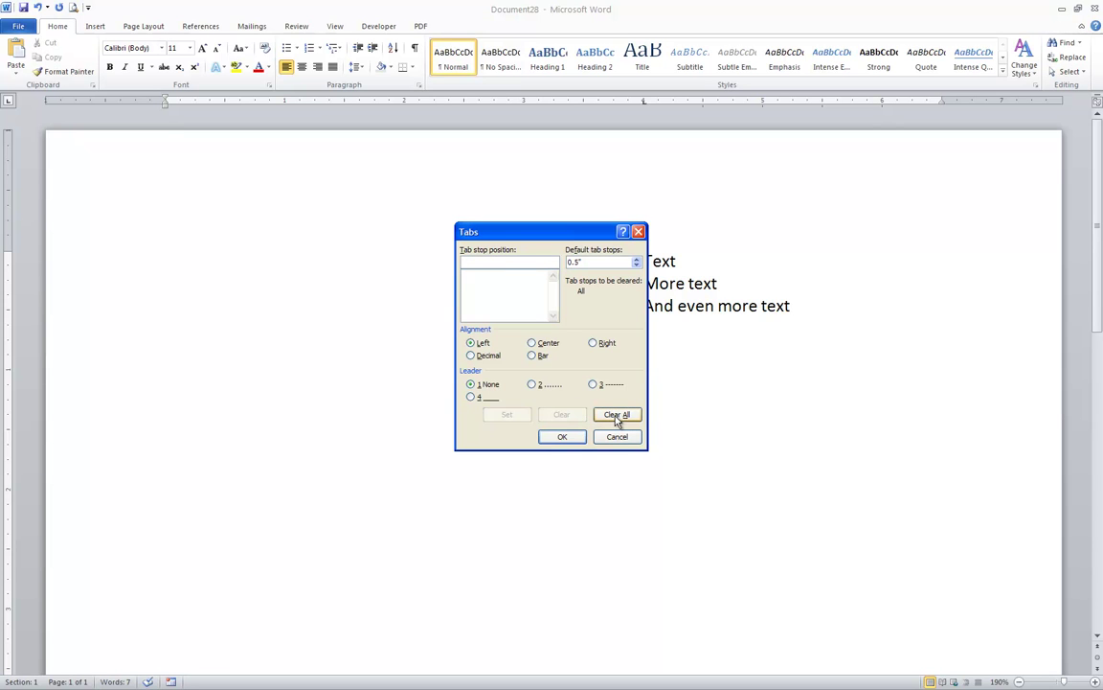
pyautogui.write('4')
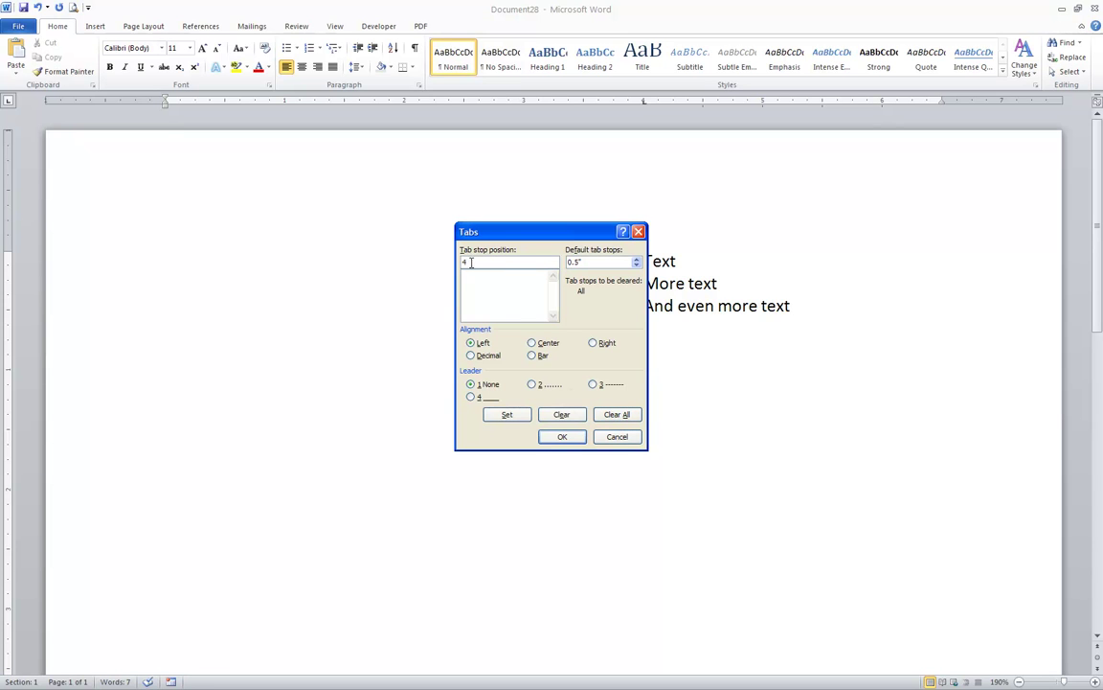
pyautogui.click(532, 343)
pyautogui.click(515, 417)
pyautogui.click(562, 437)
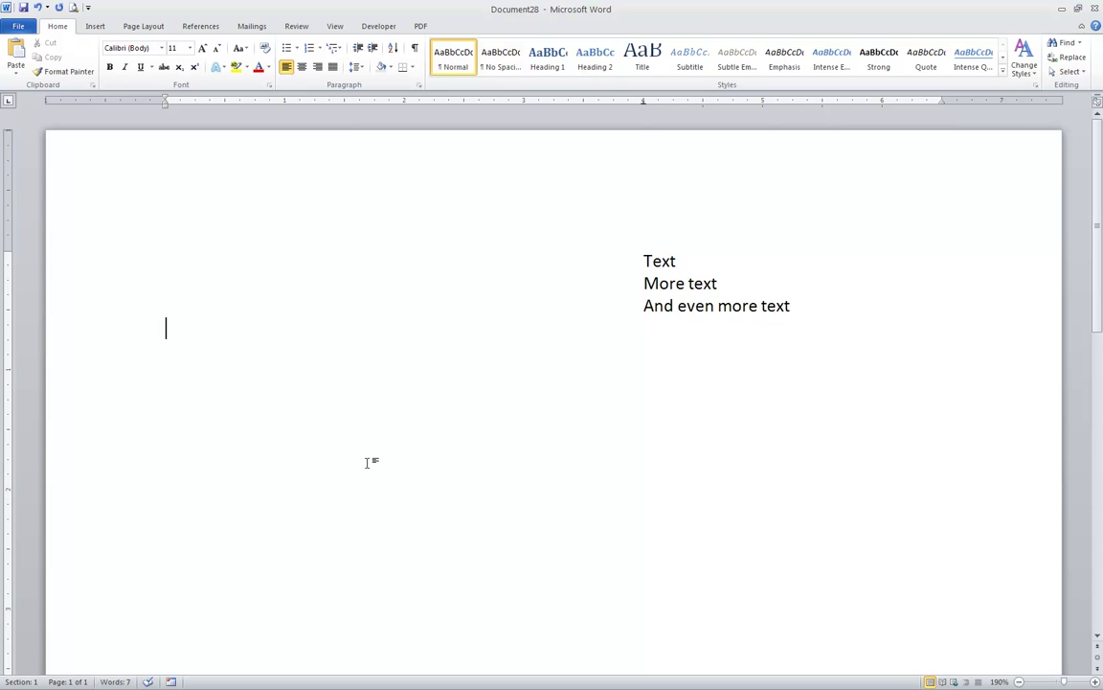
# - Type 'Text', 'More text' and 'And even more text' centred on the 4" tab stop
pyautogui.press('Tab')
pyautogui.write('Text')
pyautogui.press('Return')
pyautogui.write('A')
pyautogui.press('BackSpace')
pyautogui.write('More text')
pyautogui.press('Return')
pyautogui.write('And even more text')
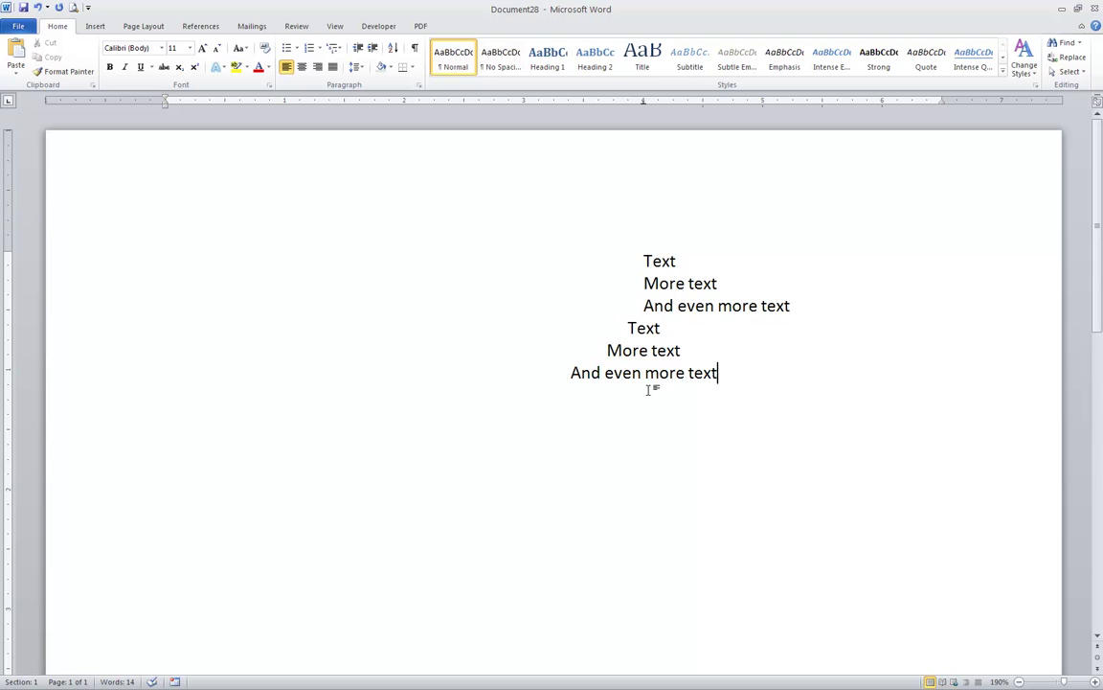
# - On a new line, clear all tab stops and add one right-aligned stop at 4"
pyautogui.press('Return')
pyautogui.click(419, 85)
pyautogui.click(451, 500)
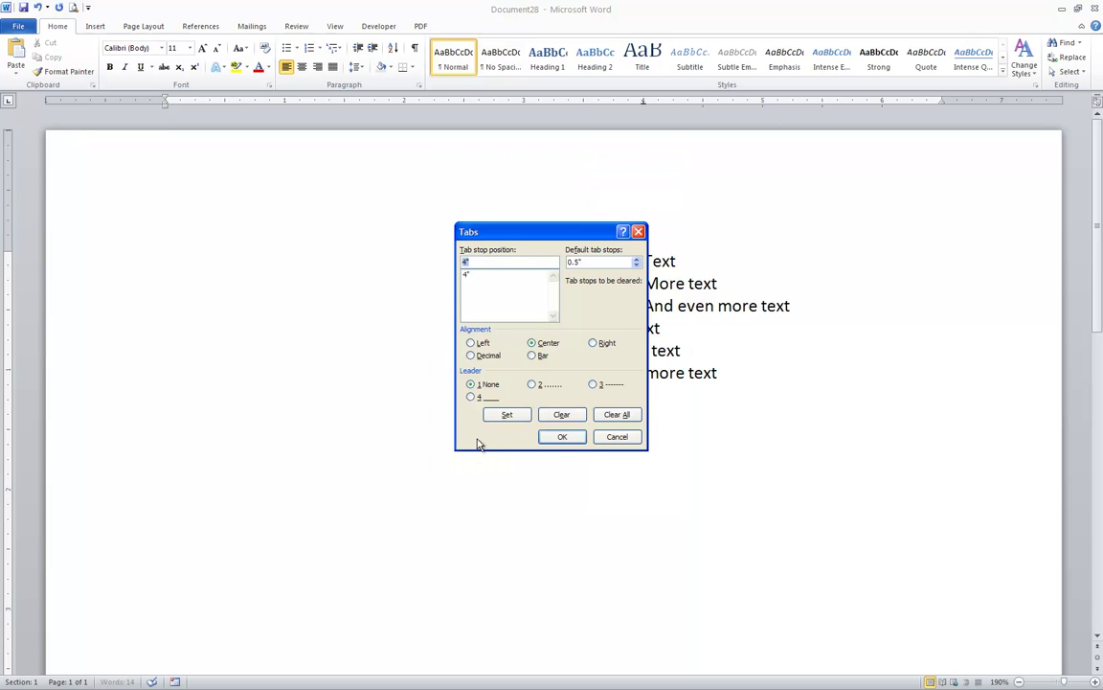
pyautogui.click(620, 416)
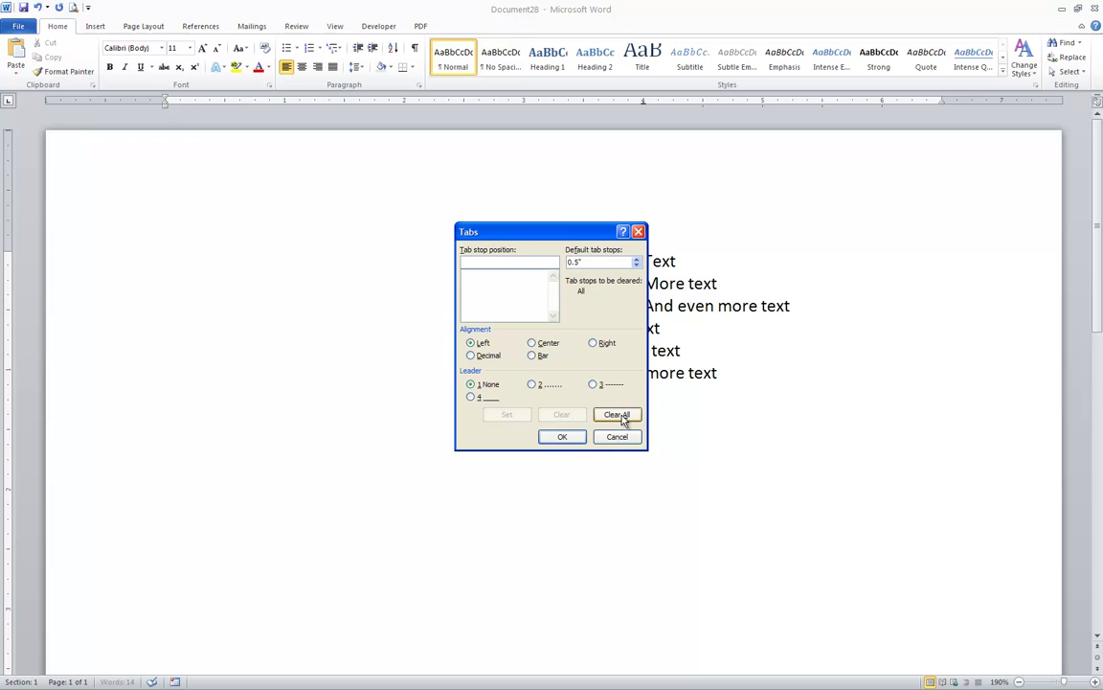
pyautogui.write('4')
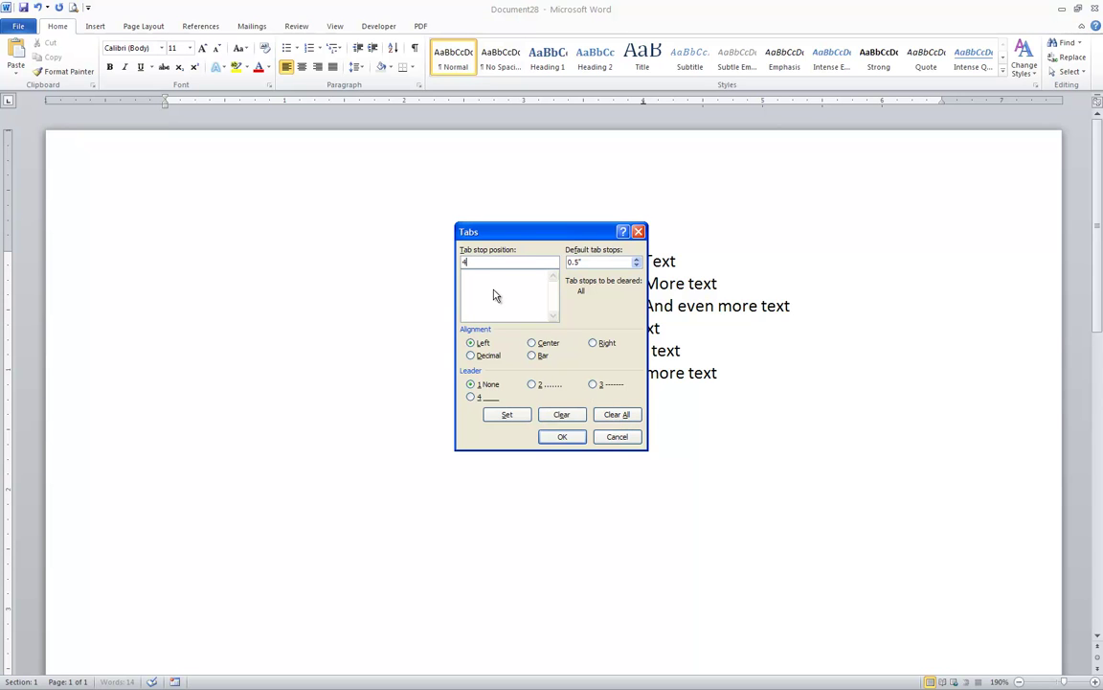
pyautogui.click(594, 344)
pyautogui.click(522, 415)
pyautogui.click(562, 436)
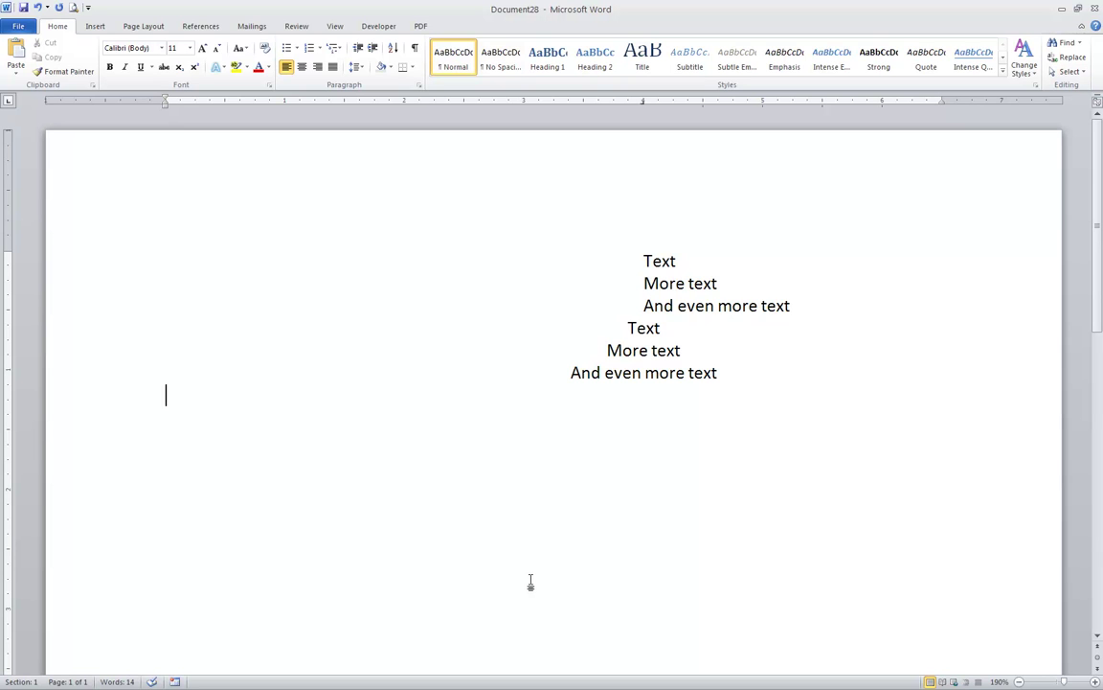
# - Type 'Text', 'More text' and 'And even more text' right-aligned at 4", then start a new paragraph
pyautogui.hotkey('ctrl', 'e')
pyautogui.write('Text')
pyautogui.press('Return')
pyautogui.hotkey('ctrl', 'l')
pyautogui.write('More text')
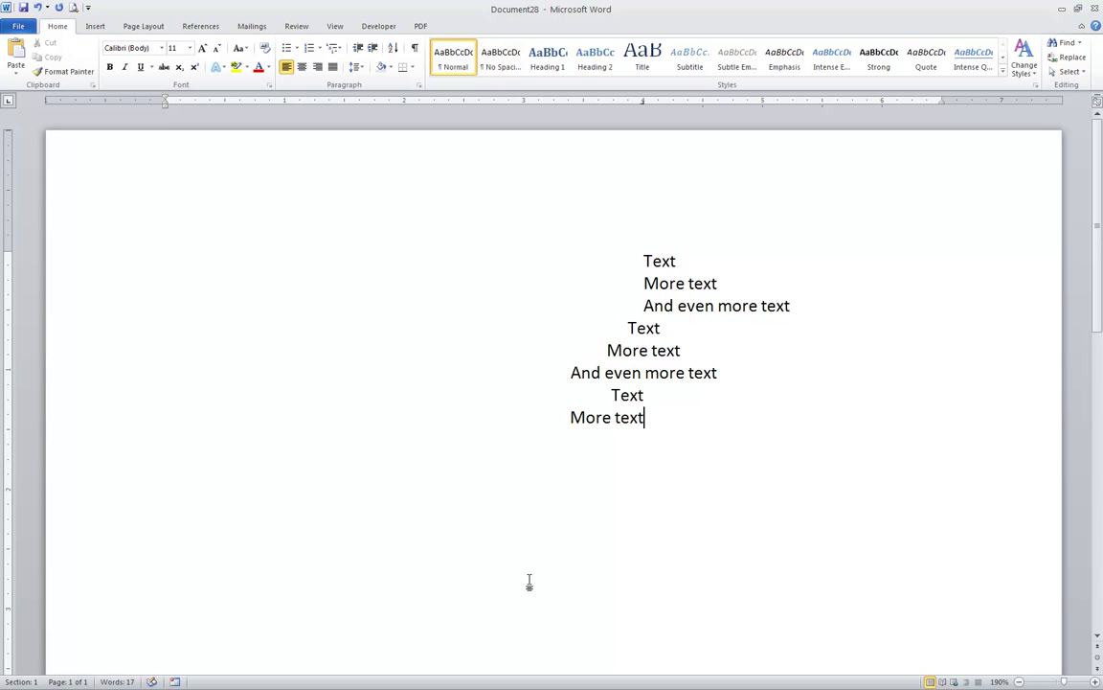
pyautogui.press('Return')
pyautogui.write('And even more text')
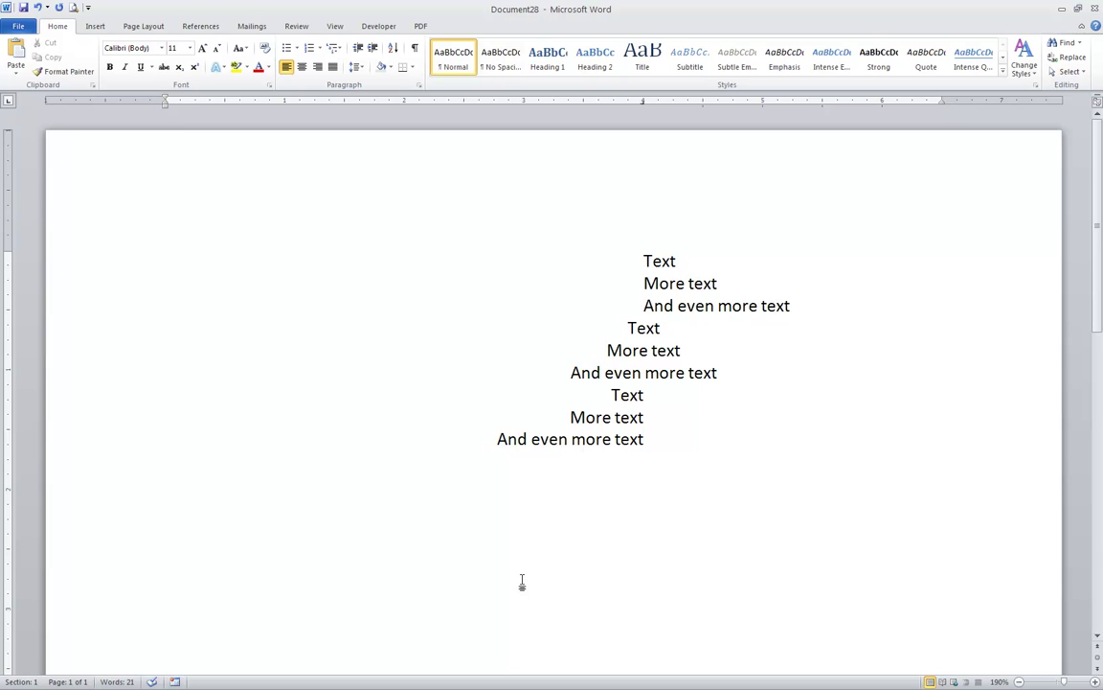
pyautogui.press('Return')
pyautogui.press('Return')
# - Clear the inherited 4" tab stop for the new line in the Tabs dialog
pyautogui.click(419, 85)
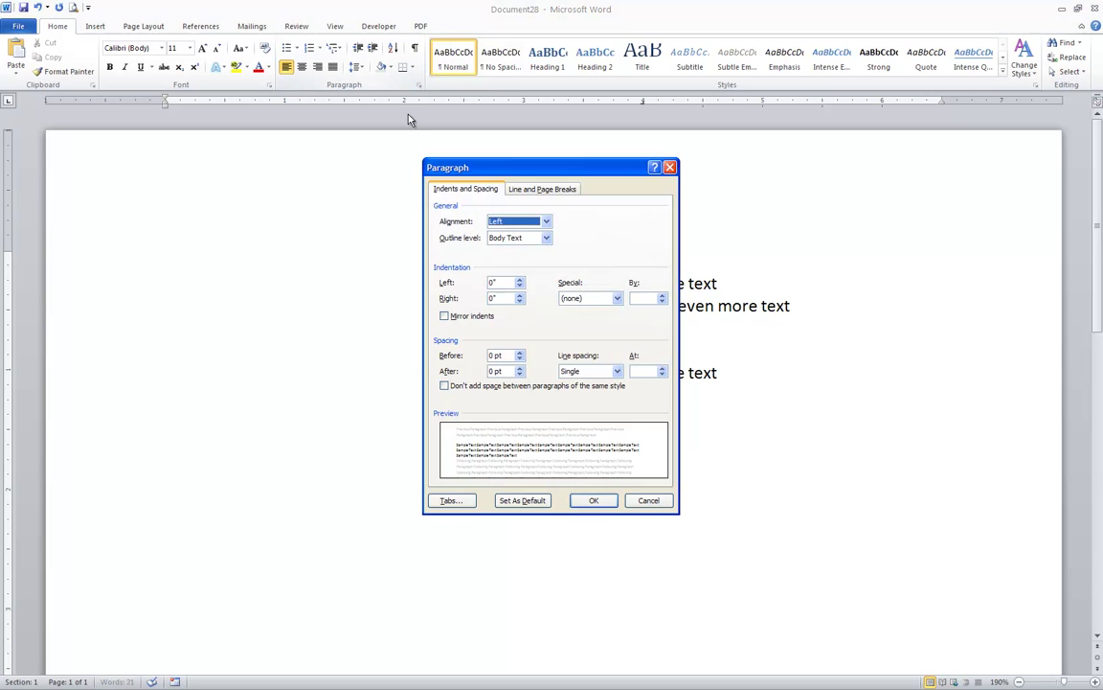
pyautogui.click(454, 501)
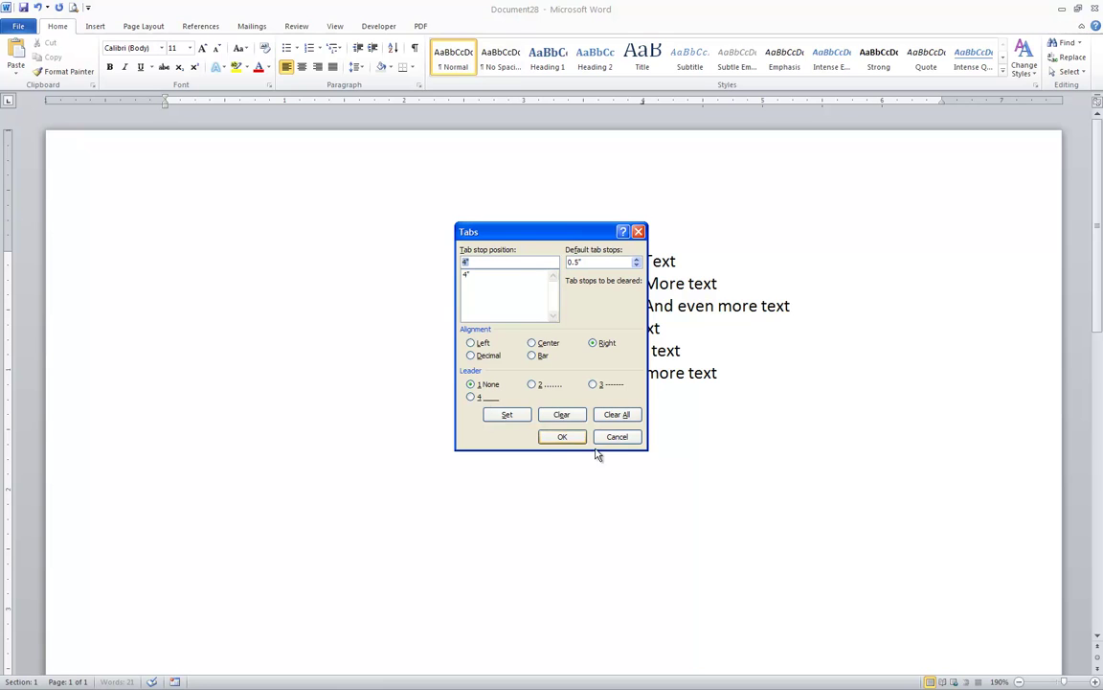
pyautogui.click(574, 418)
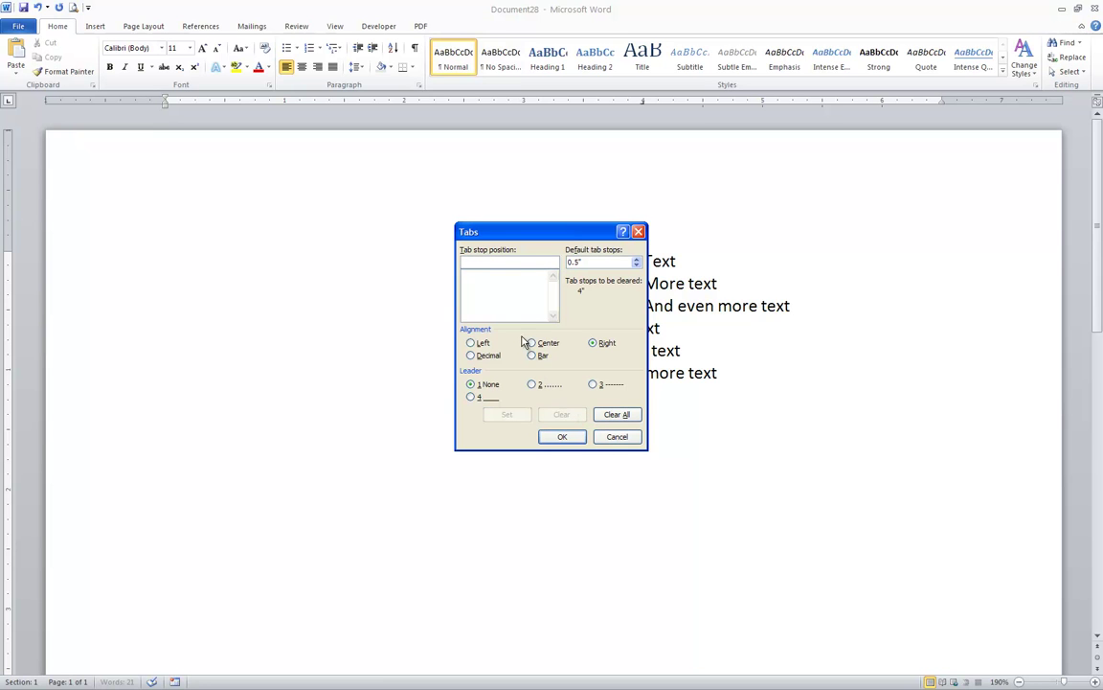
# - Add tab stops at 1" left, 3.25" centre and 5.5" right, verify them, and apply
pyautogui.write('1')
pyautogui.click(484, 343)
pyautogui.click(507, 419)
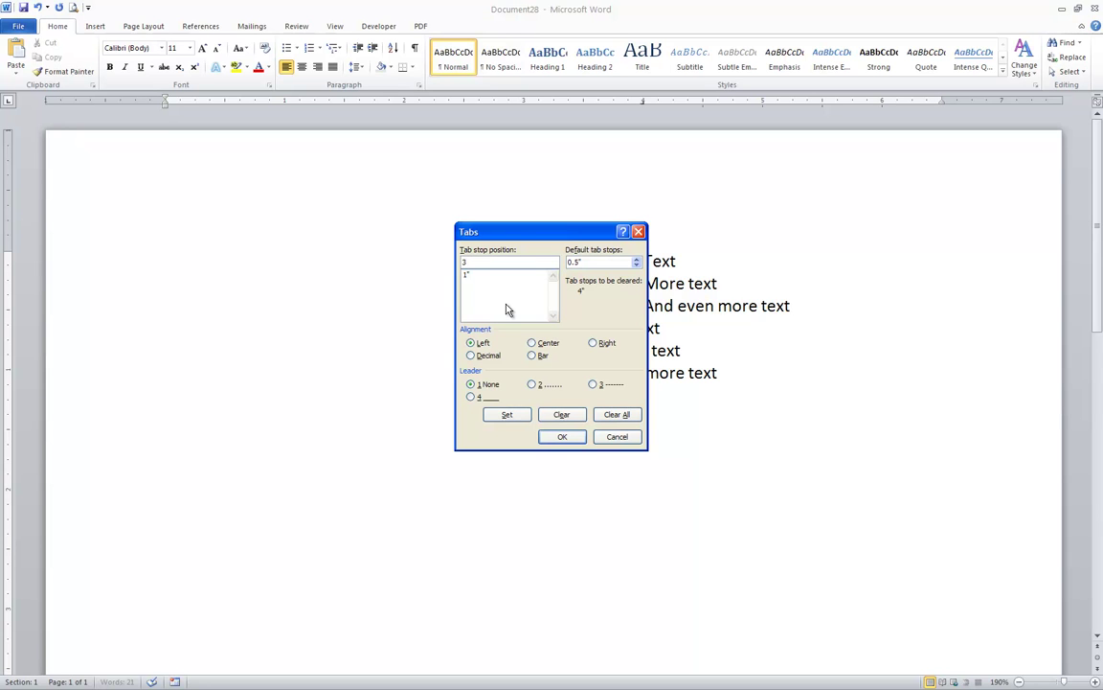
pyautogui.click(533, 343)
pyautogui.click(524, 417)
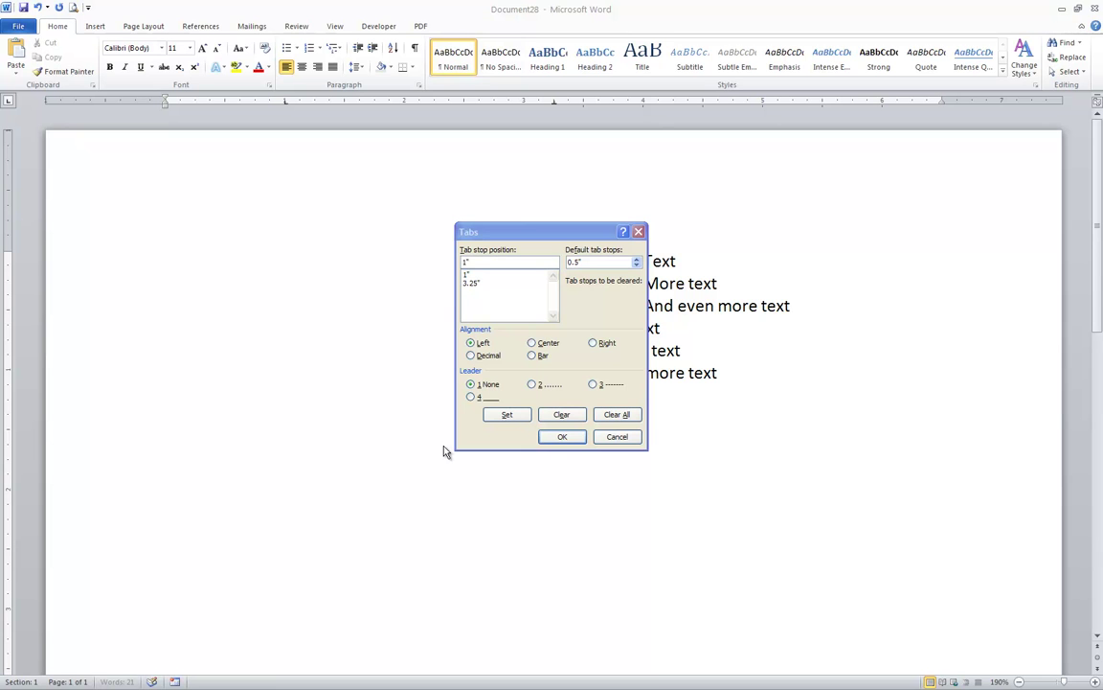
pyautogui.click(472, 260)
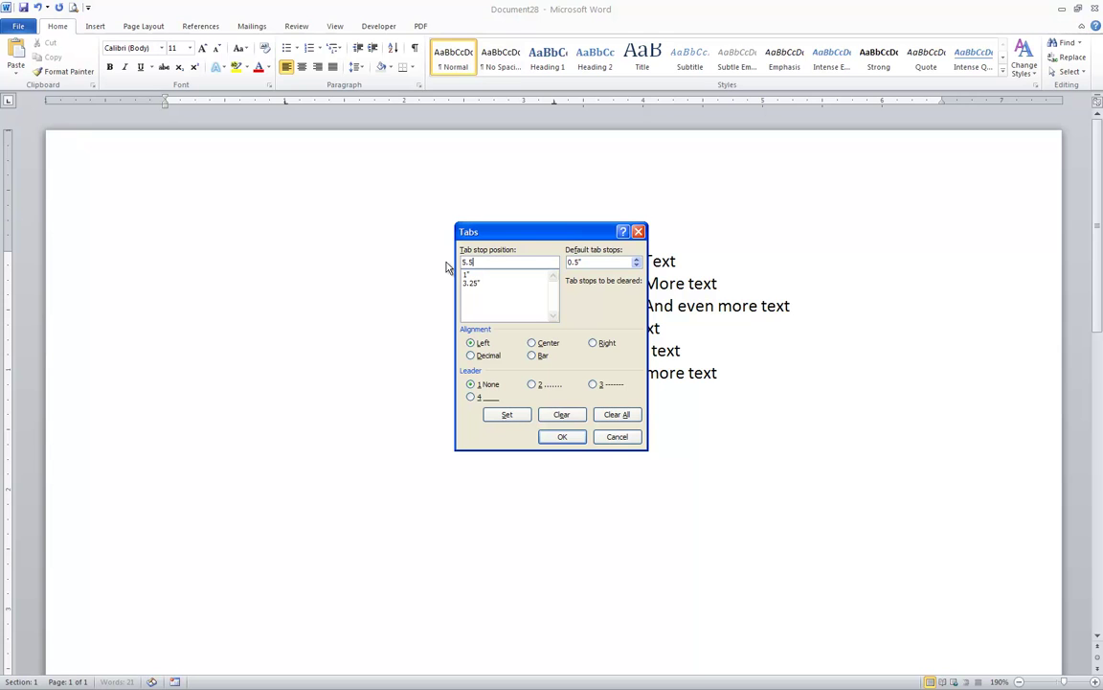
pyautogui.click(593, 343)
pyautogui.click(511, 416)
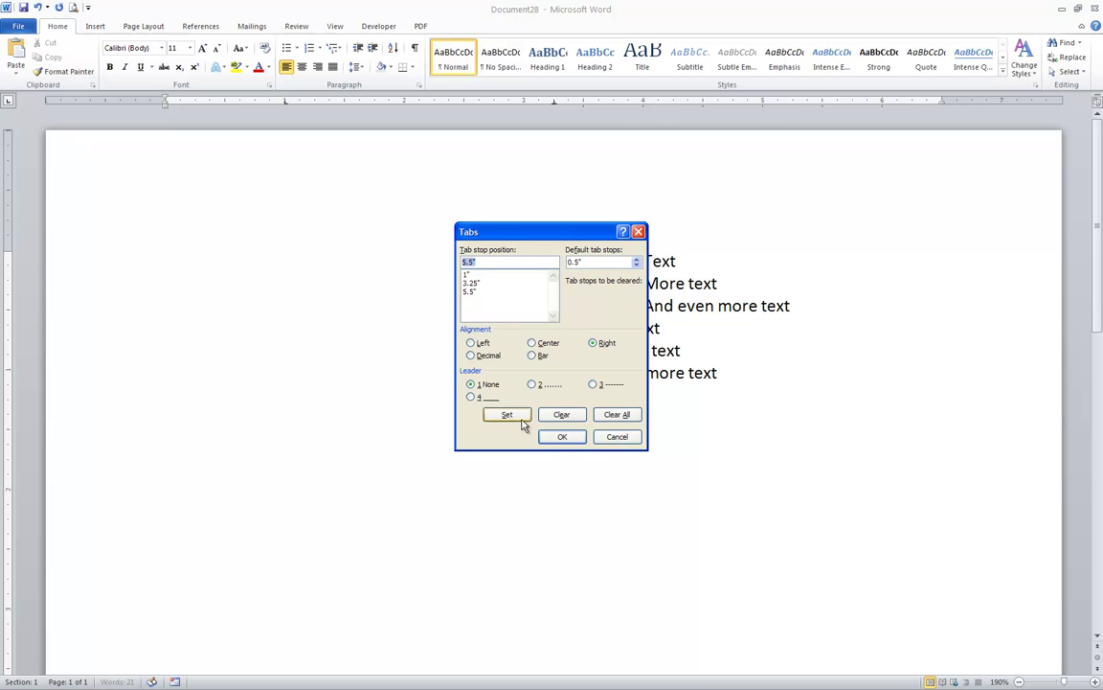
pyautogui.click(471, 277)
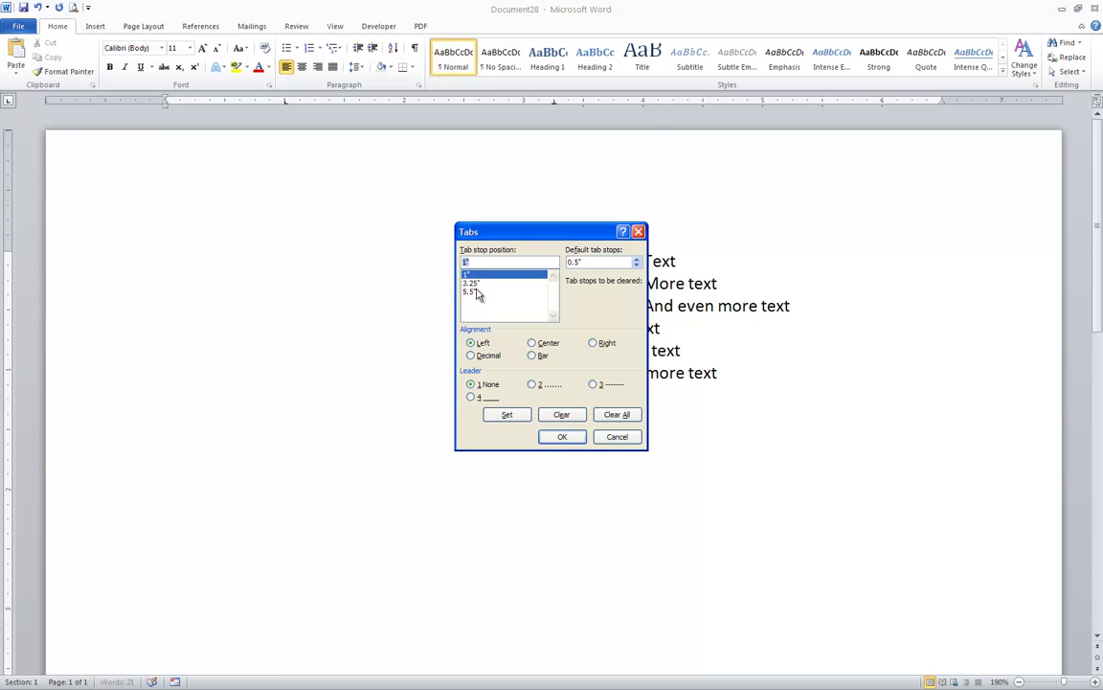
pyautogui.click(476, 285)
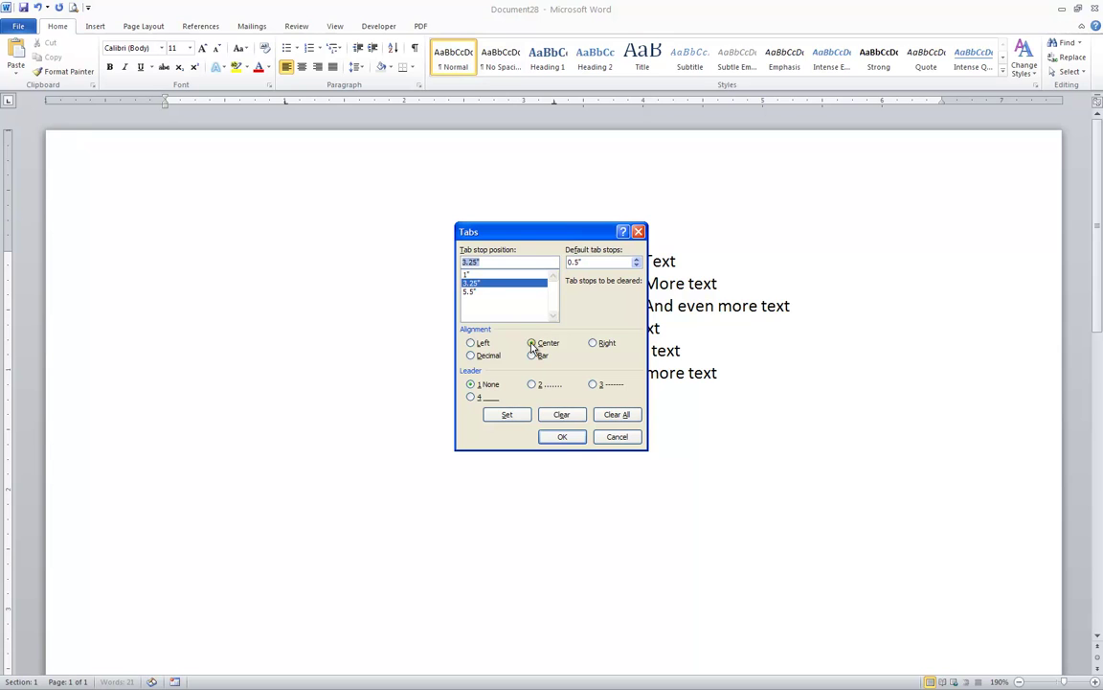
pyautogui.click(470, 291)
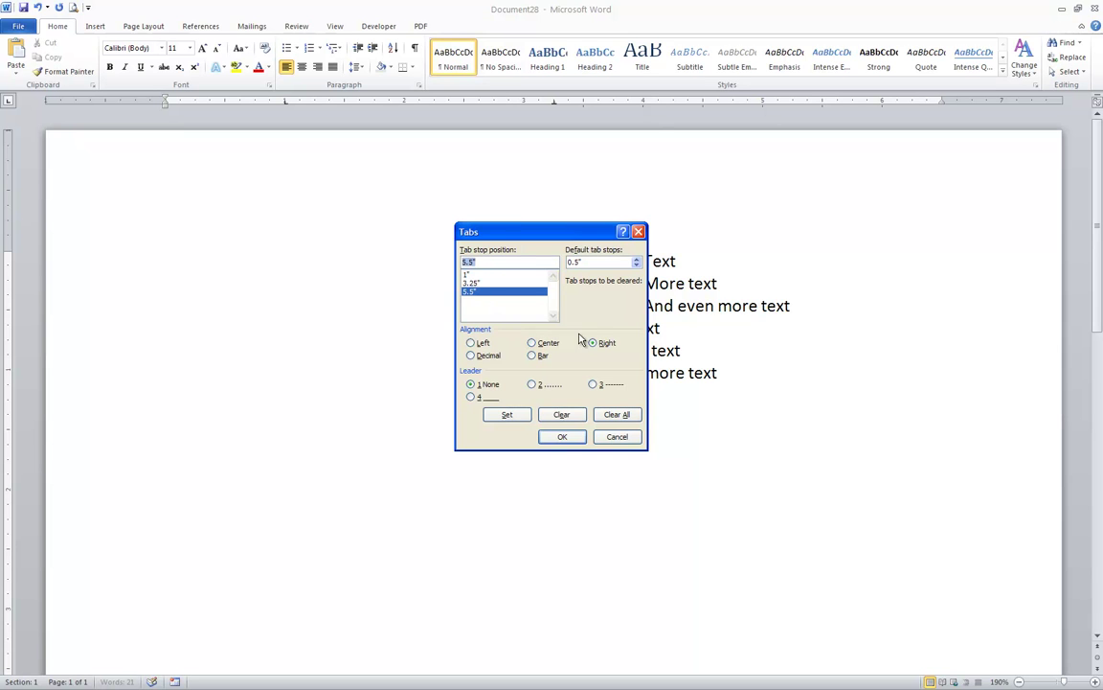
pyautogui.click(562, 437)
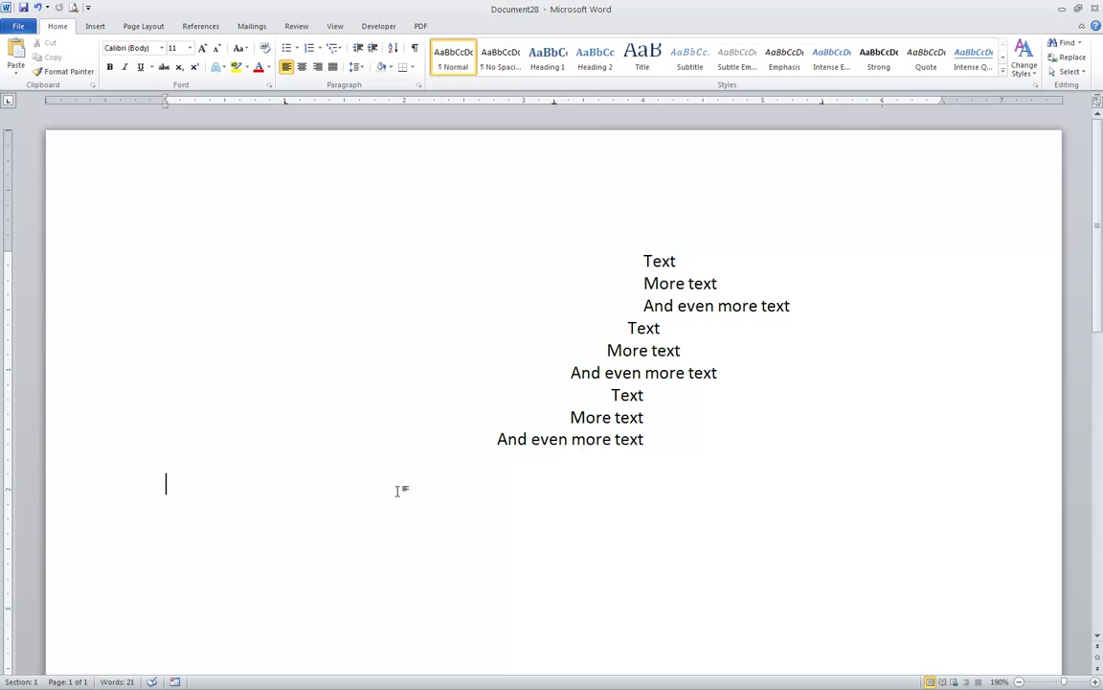
# - Enter the first row: a person's name, President, and Flintstone Fabrics across the tab columns
pyautogui.press('Tab')
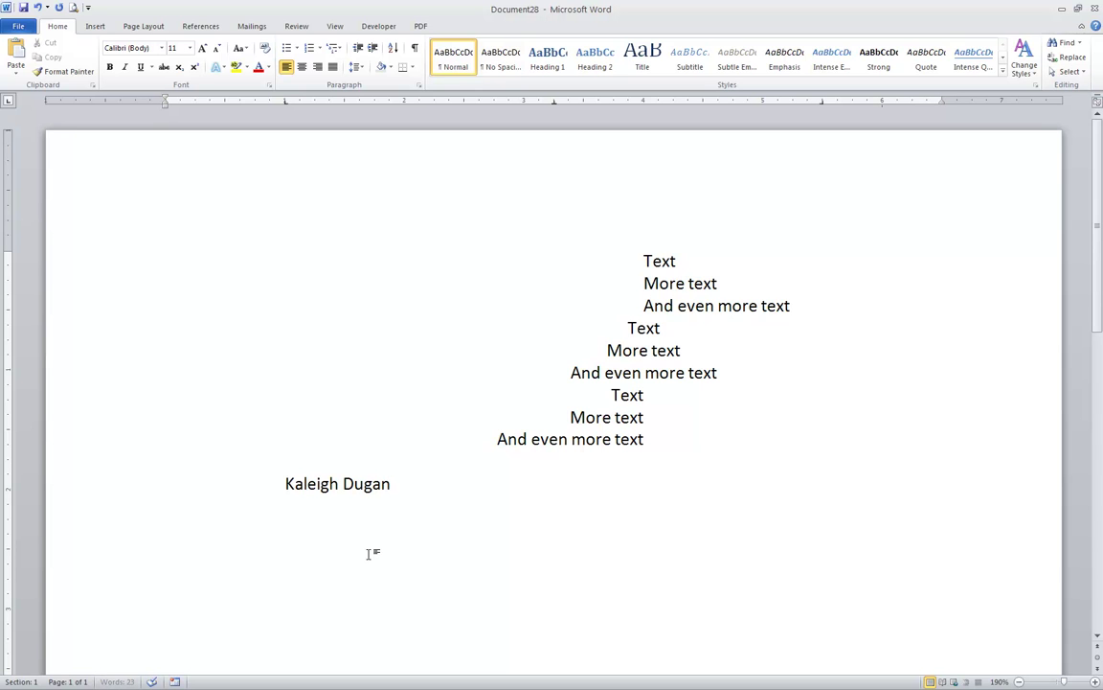
pyautogui.press('Tab')
pyautogui.write('President')
pyautogui.press('Tab')
pyautogui.write('Flintstone B')
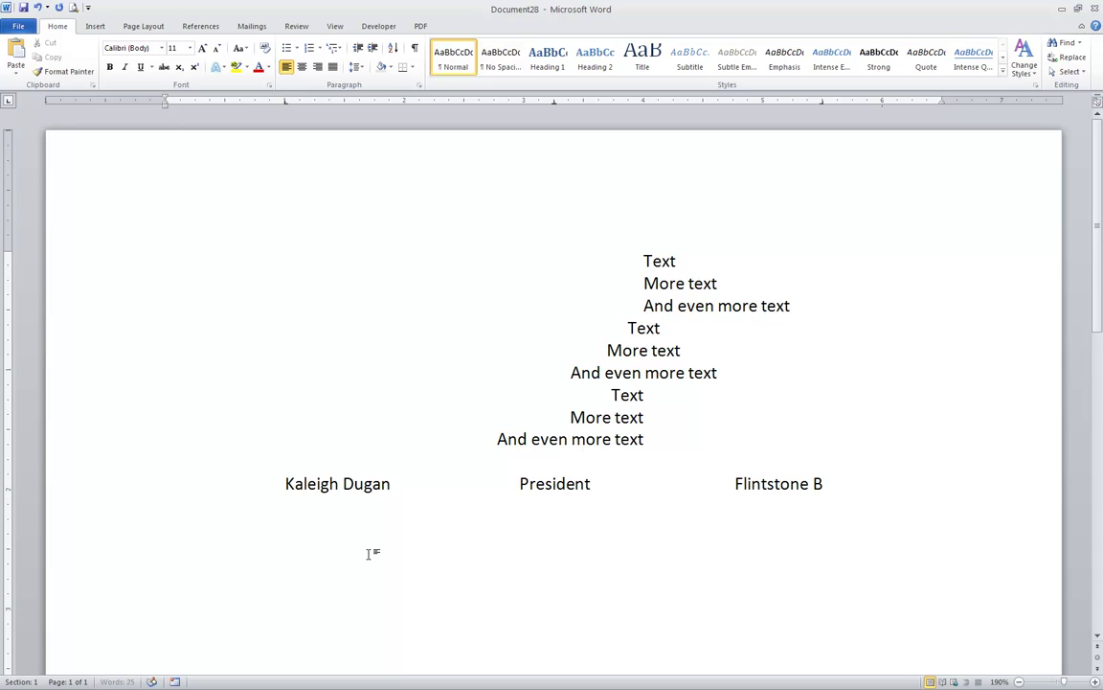
pyautogui.press('BackSpace')
pyautogui.write('Fabrics')
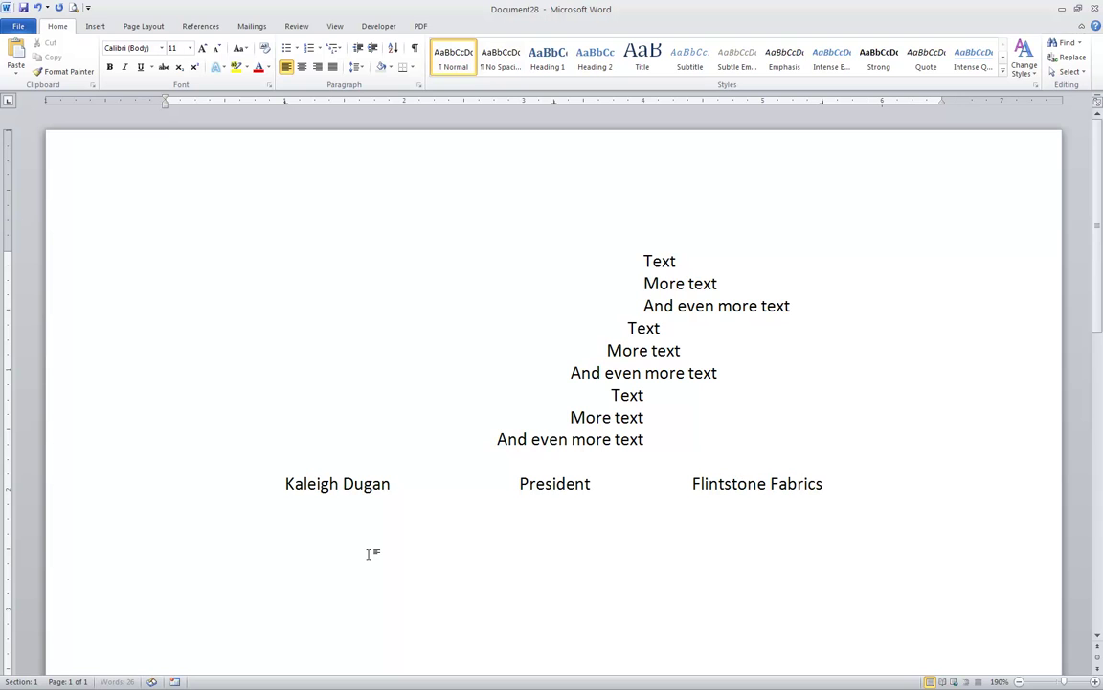
# - Add a second row with another person's name, CEO, and Mystery Machines, INc
pyautogui.press('Return')
pyautogui.press('Tab')
pyautogui.press('Tab')
pyautogui.write('CEO')
pyautogui.press('Tab')
pyautogui.write('Mystery')
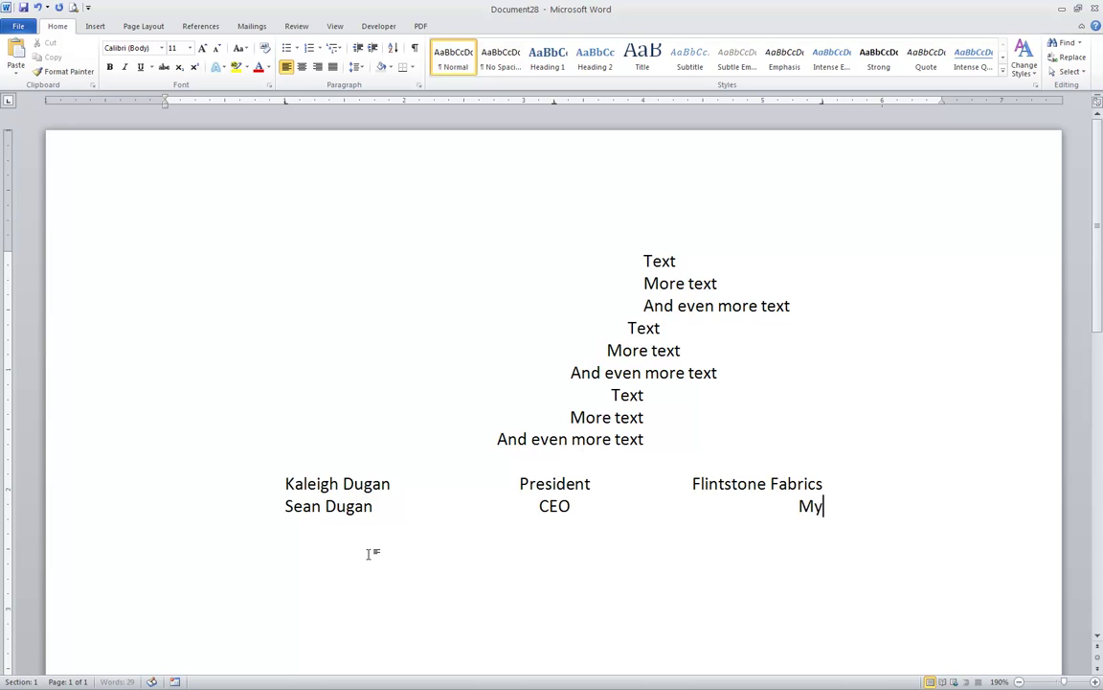
pyautogui.write(' Machi')
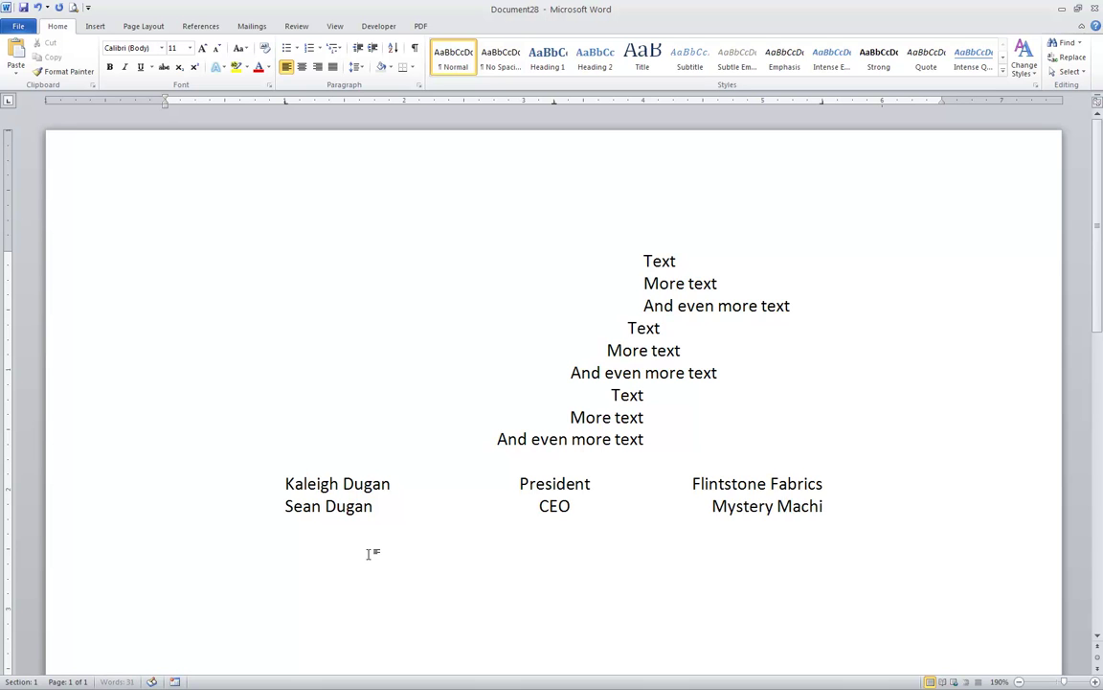
pyautogui.write('nes, INc.')
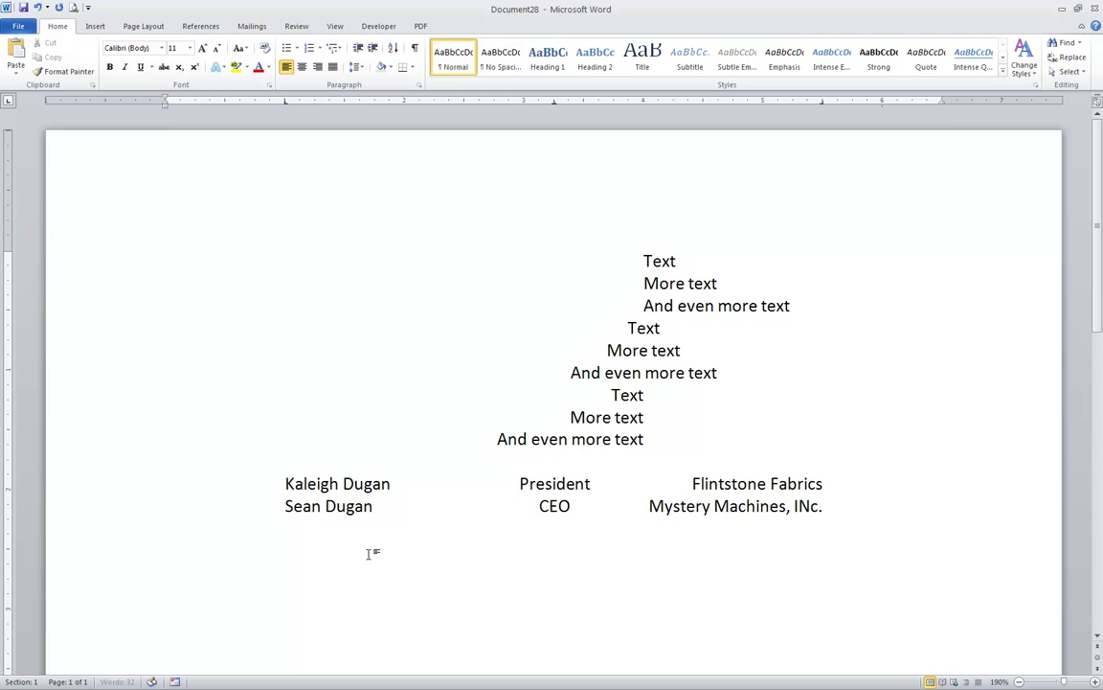
# - Add a third row with another name, Accountant, and Acme Products, then correct INc. to Inc
pyautogui.press('Return')
pyautogui.press('Tab')
pyautogui.press('Tab')
pyautogui.write('Accountant')
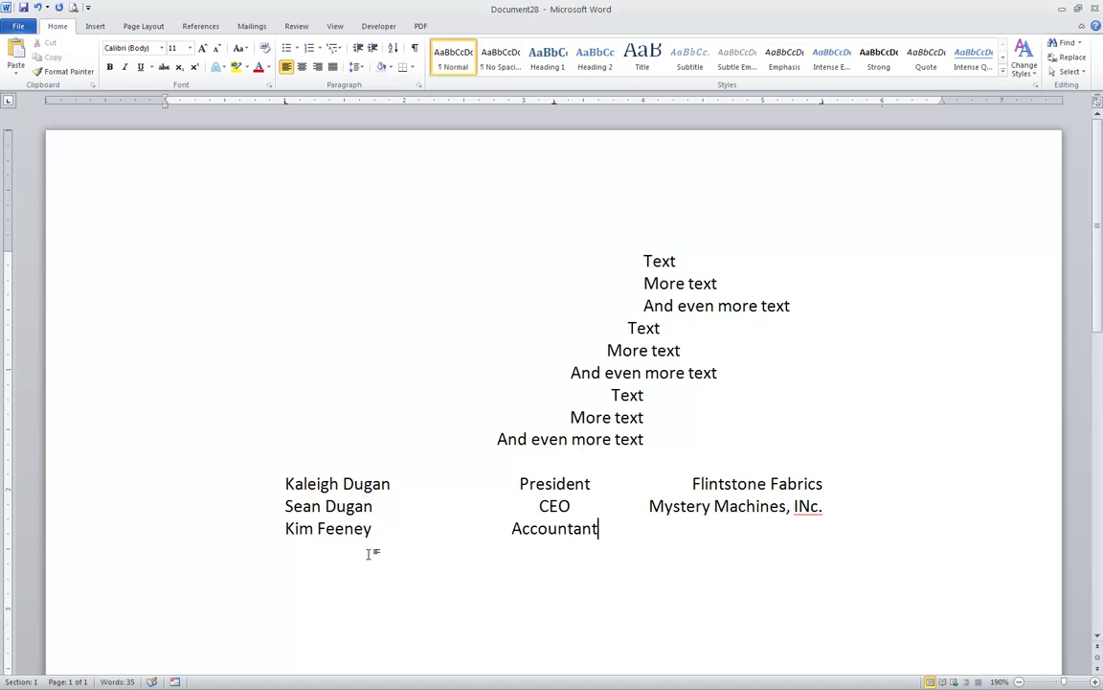
pyautogui.press('Tab')
pyautogui.write('Acme Pro')
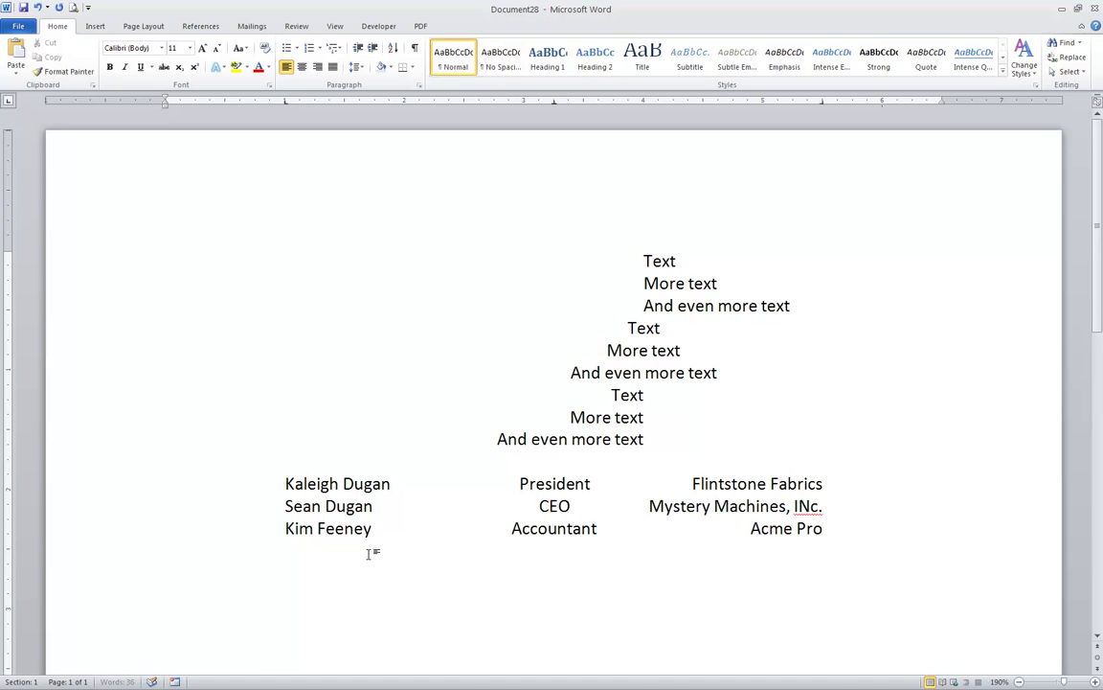
pyautogui.write('ducts')
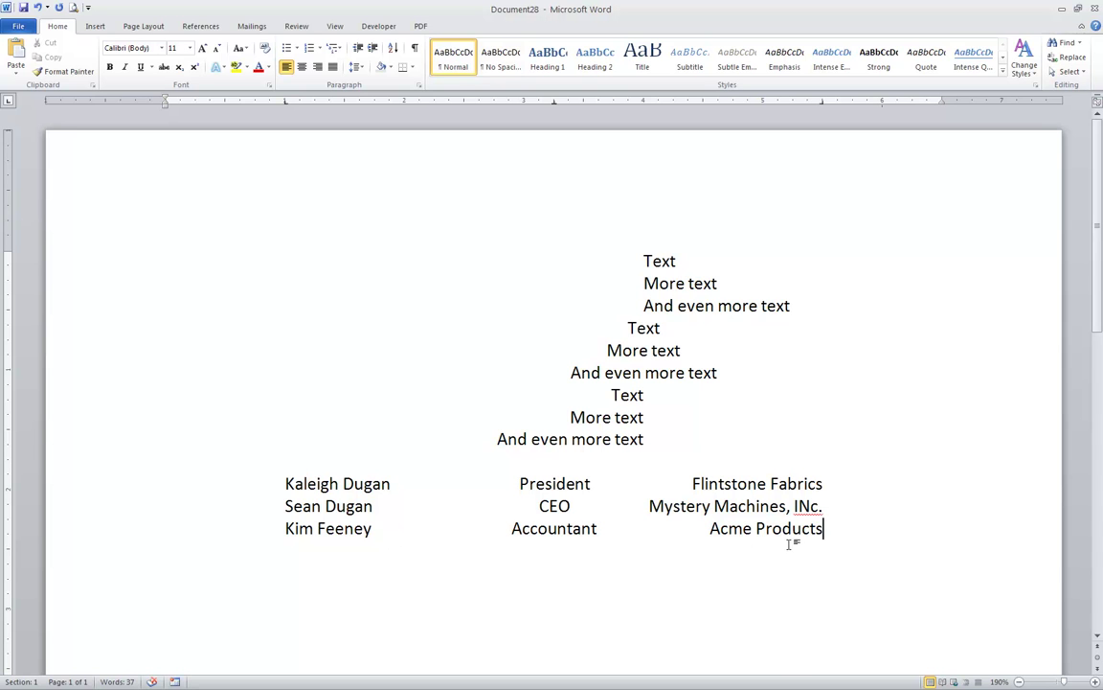
pyautogui.rightClick(814, 508)
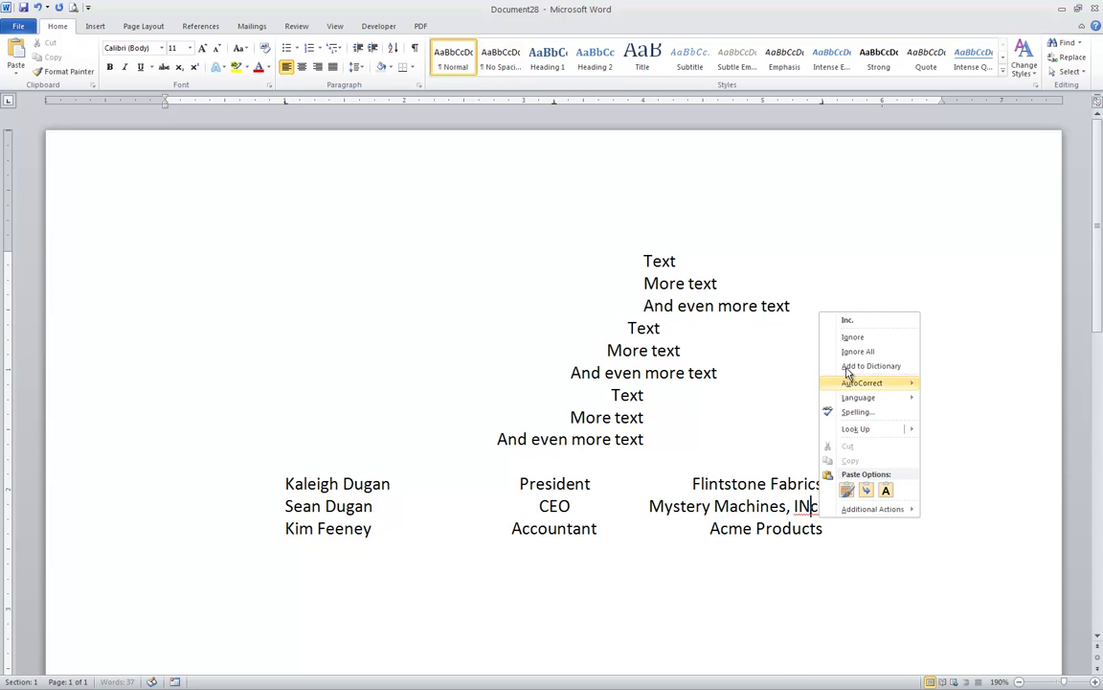
pyautogui.click(844, 323)
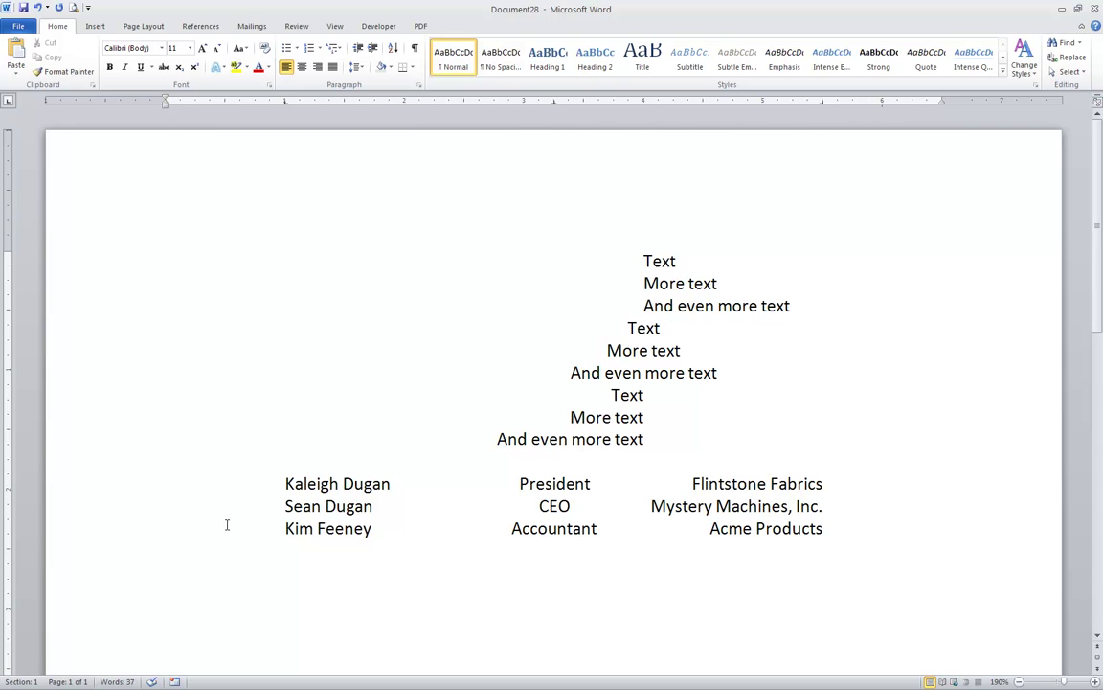
# - With the three rows selected, drag the name tab stop left and the company tab stop right
pyautogui.click(63, 494)
pyautogui.moveTo(63, 501); pyautogui.dragTo(60, 530)
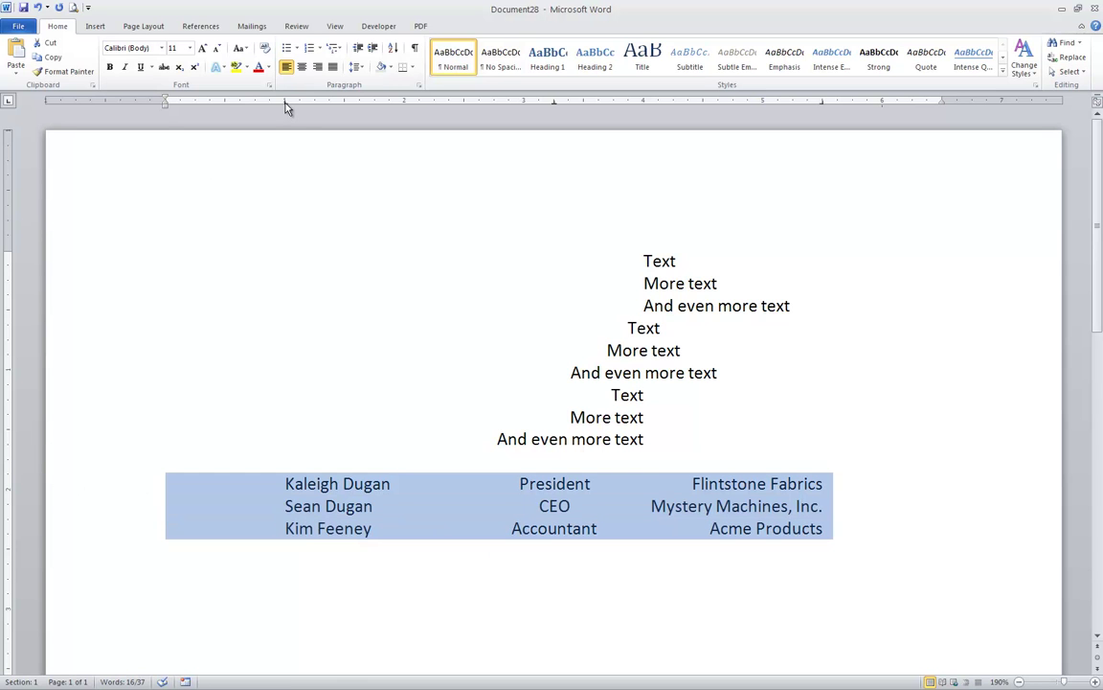
pyautogui.moveTo(285, 102); pyautogui.dragTo(227, 112)
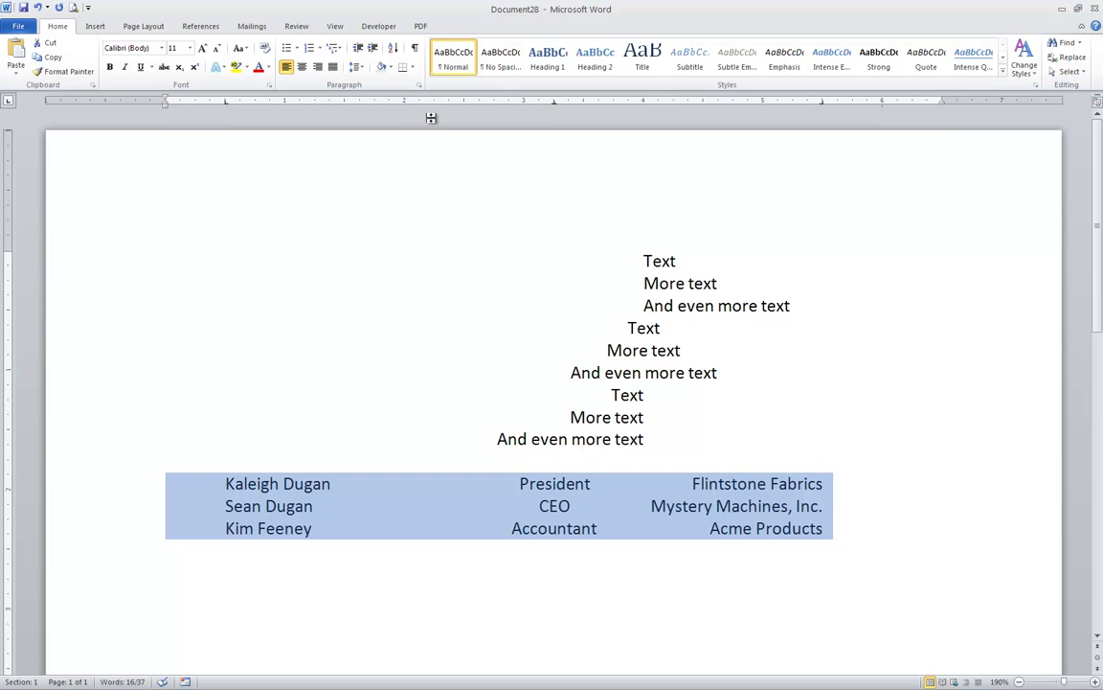
pyautogui.moveTo(823, 104); pyautogui.dragTo(882, 104)
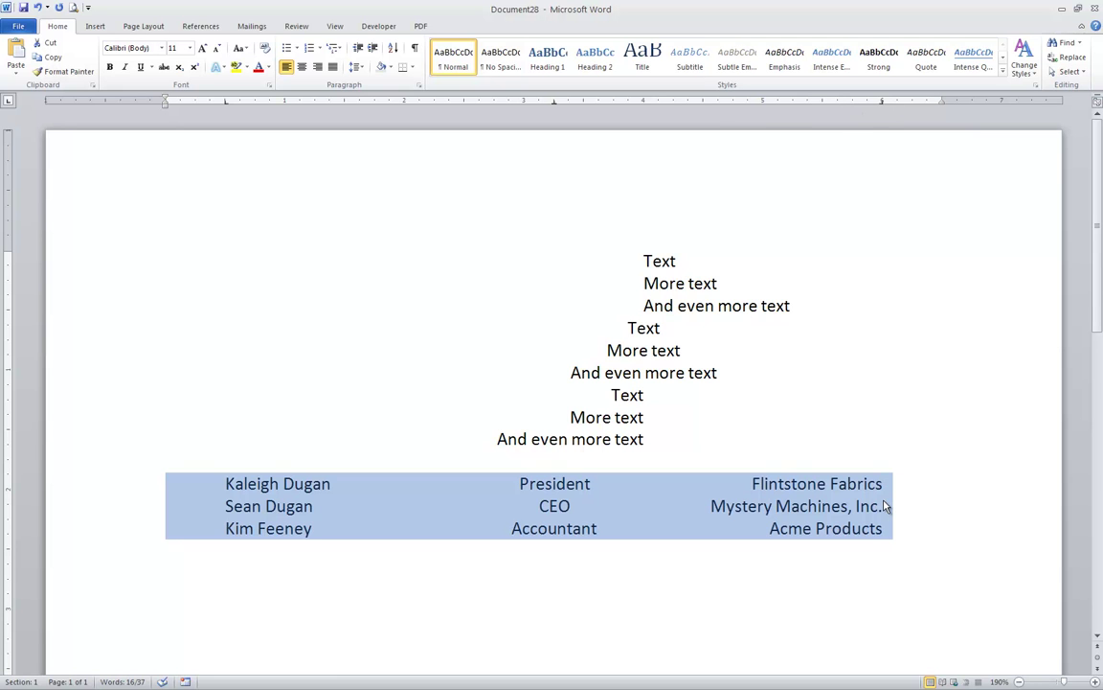
pyautogui.click(402, 203)
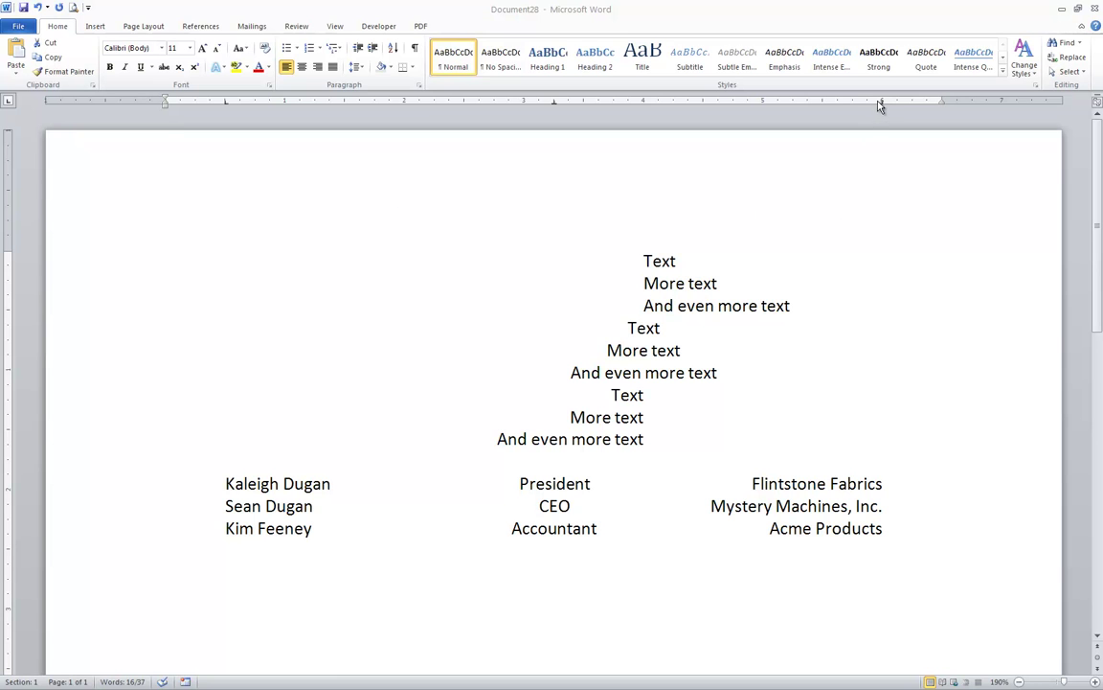
# - Undo the change, then nudge the company tab stop slightly left and the name tab stop slightly right
pyautogui.moveTo(883, 105); pyautogui.dragTo(829, 127)
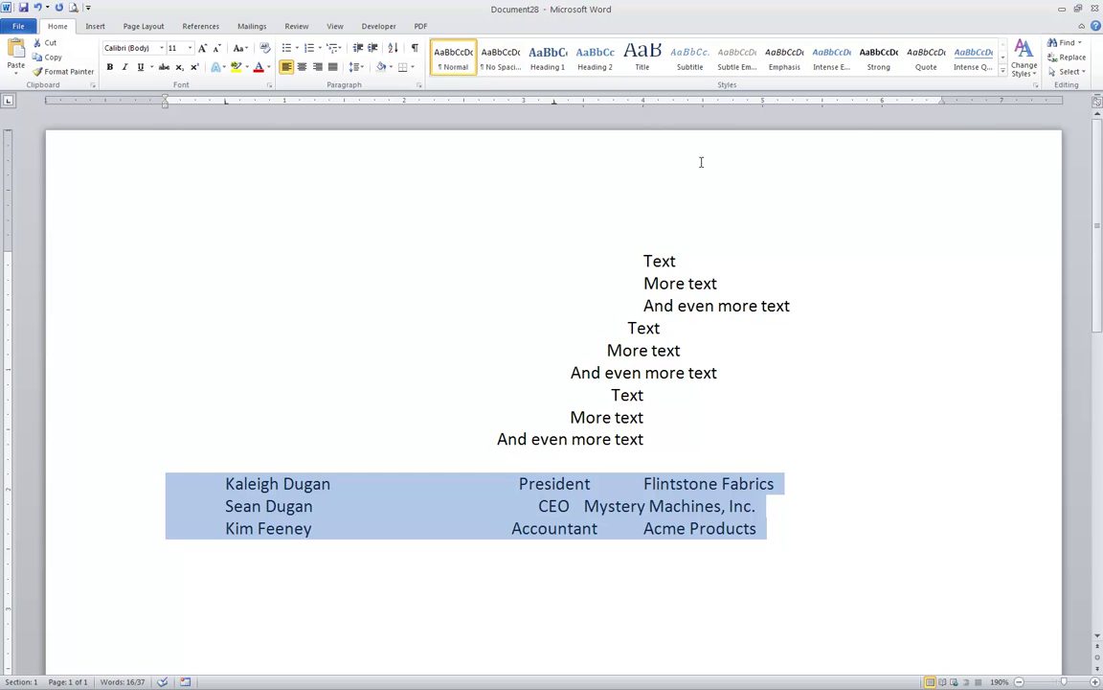
pyautogui.click(39, 9)
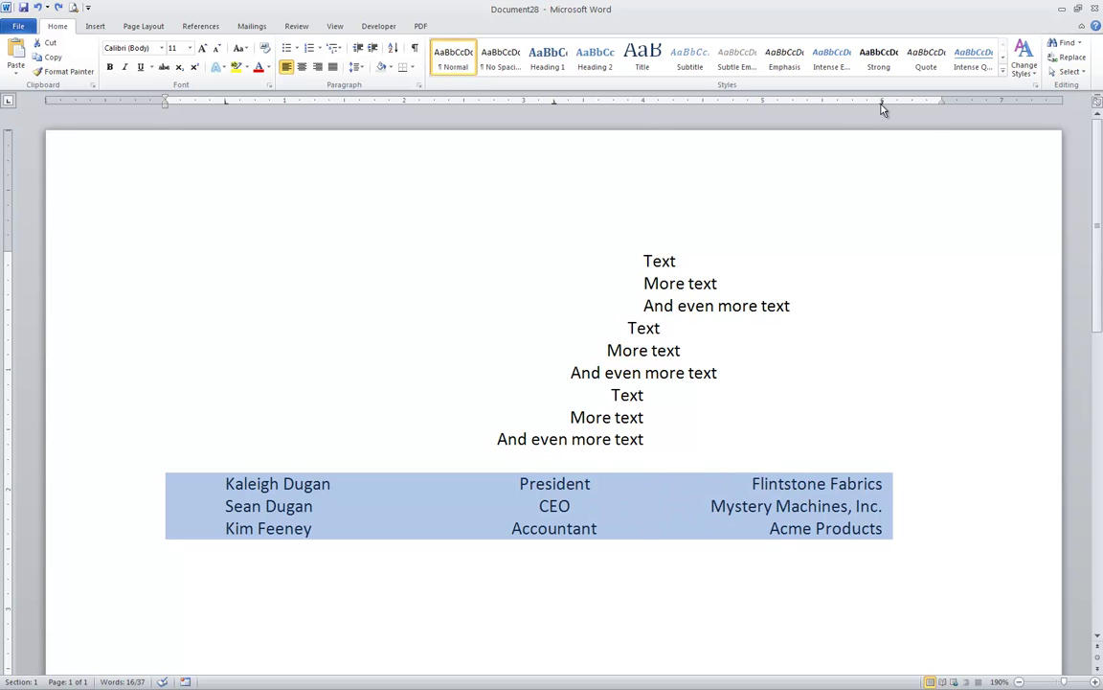
pyautogui.moveTo(881, 104); pyautogui.dragTo(852, 106)
pyautogui.moveTo(226, 105); pyautogui.dragTo(255, 108)
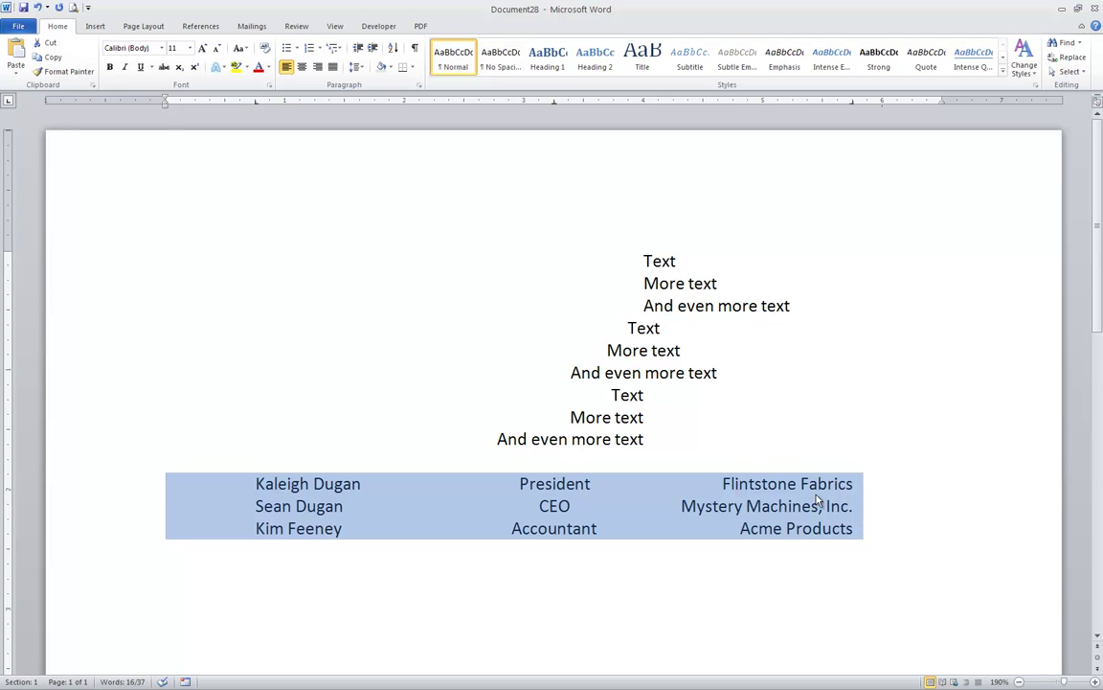
pyautogui.click(273, 404)
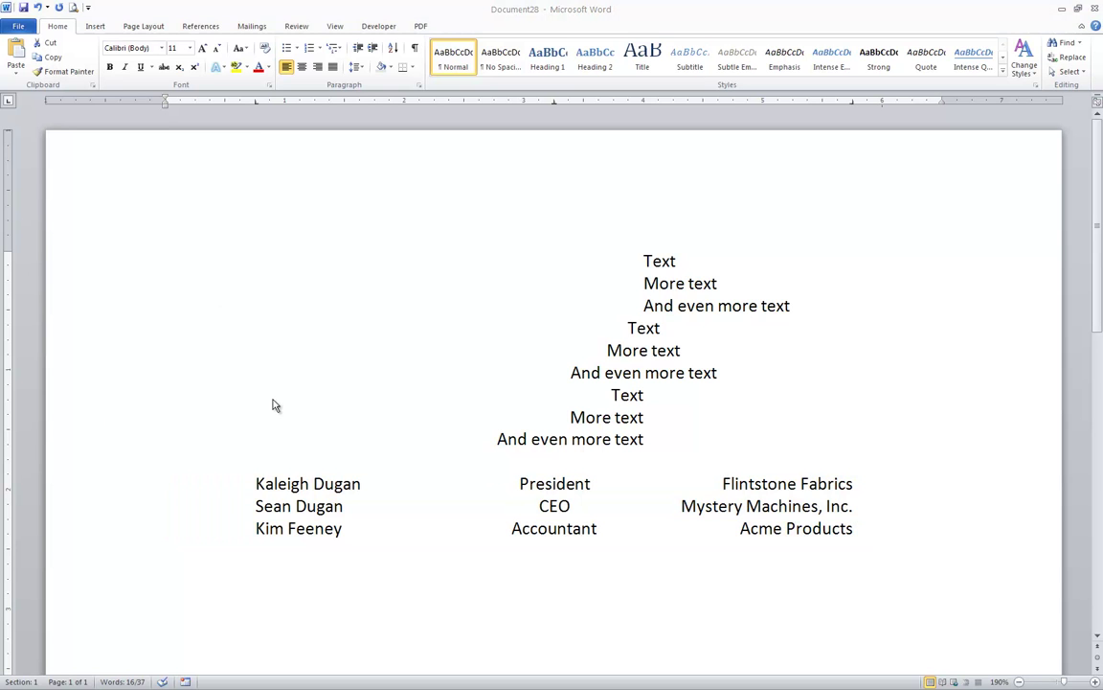
# - Select the entire document and delete all sample lines and the name list
pyautogui.tripleClick(100, 326)
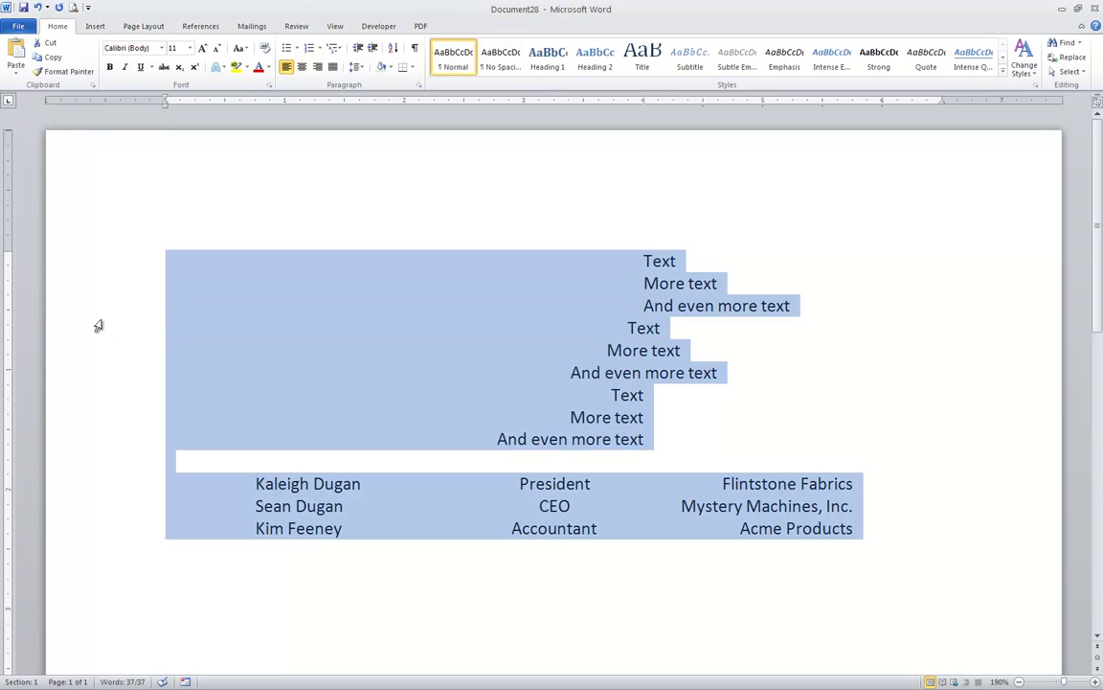
pyautogui.press('Delete')
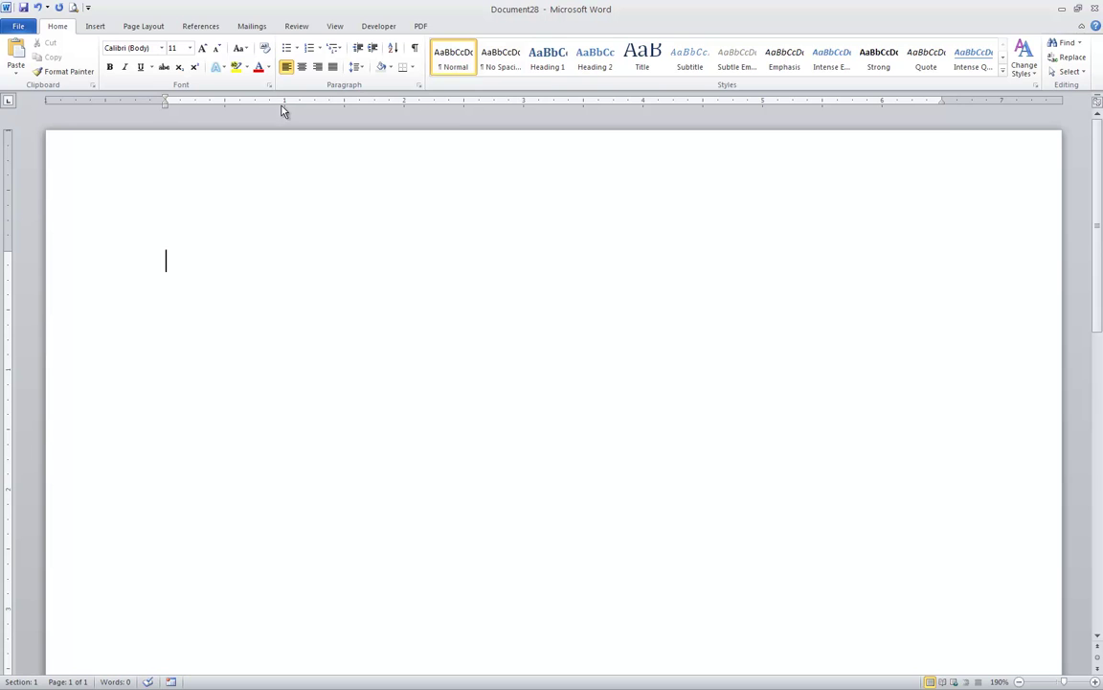
# - Check the Tabs dialog without changes, hide the white space above the page, and add a left tab at 1 inch
pyautogui.click(418, 85)
pyautogui.click(457, 501)
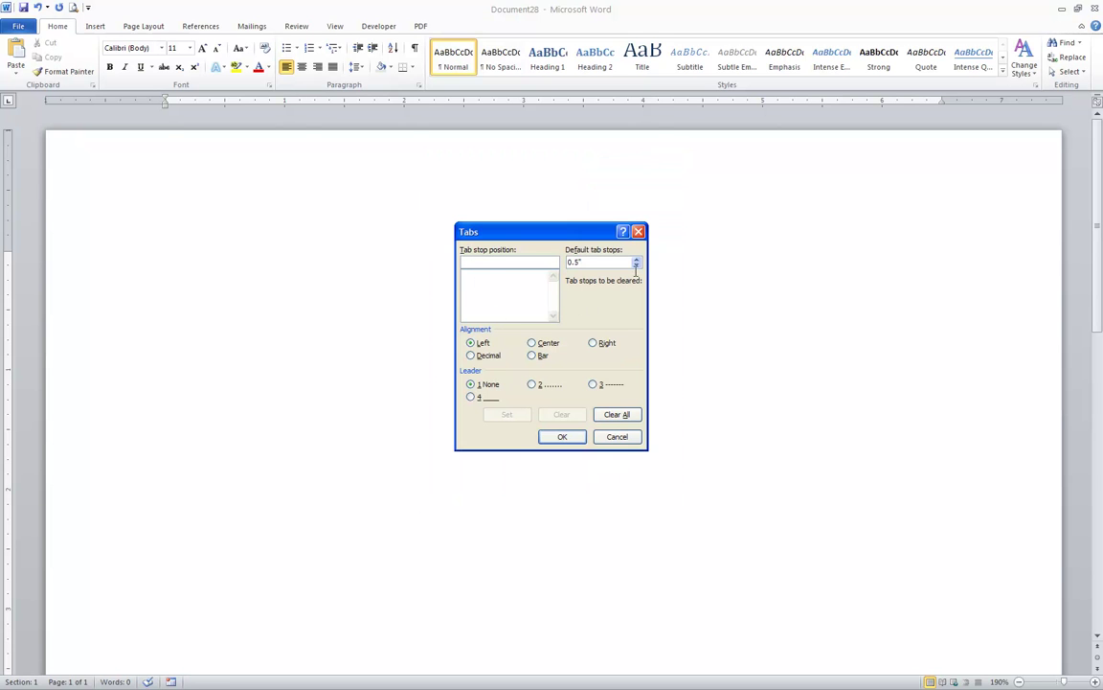
pyautogui.click(616, 436)
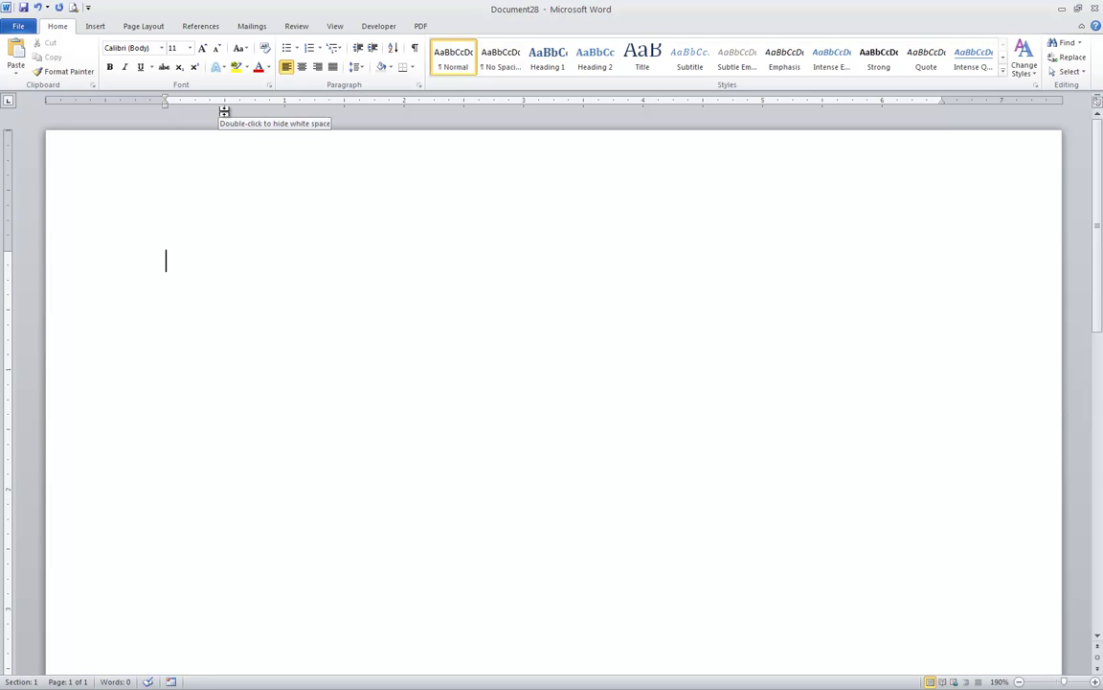
pyautogui.doubleClick(224, 112)
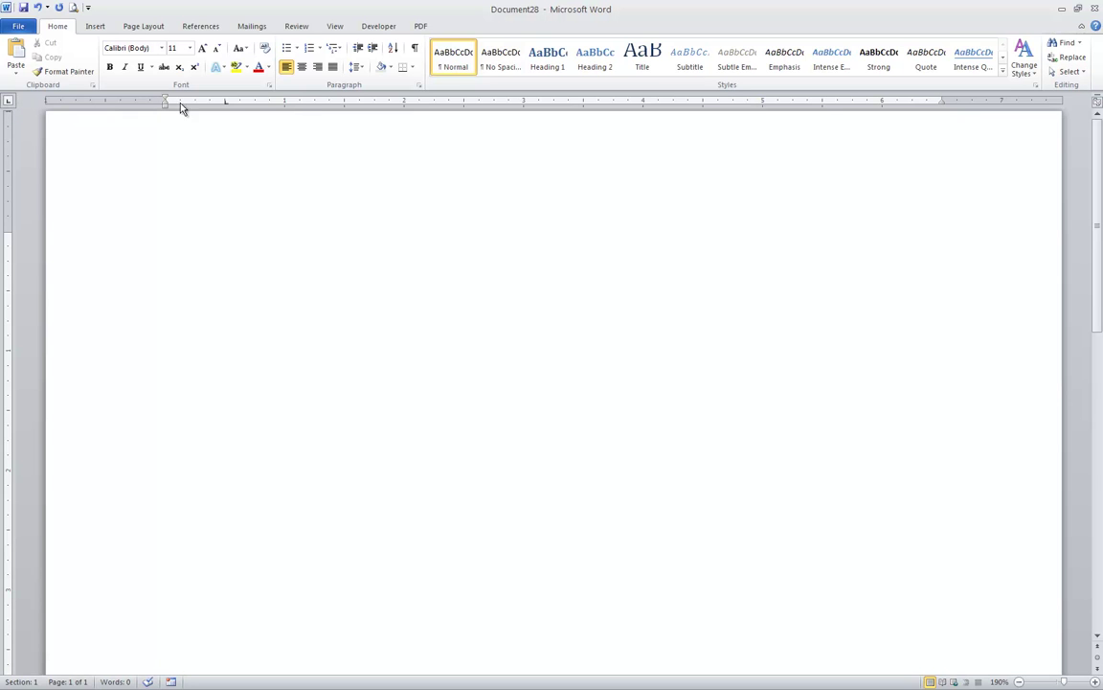
pyautogui.click(285, 101)
# - Add left tab stops on the ruler, drag off the extra one, and place a centre tab mid-page
pyautogui.click(377, 101)
pyautogui.click(494, 101)
pyautogui.click(629, 102)
pyautogui.moveTo(629, 106); pyautogui.dragTo(633, 137)
pyautogui.click(9, 102)
pyautogui.click(555, 103)
pyautogui.click(9, 101)
# - Type a first name, President and Flintstone Fabrics across the tabs, and begin a second row
pyautogui.click(271, 201)
pyautogui.write('Kaleigh')
pyautogui.press('Tab')
pyautogui.write('President')
pyautogui.press('Tab')
pyautogui.write('Flintstone Fabrics')
pyautogui.press('Return')
pyautogui.write('Sean')
pyautogui.press('Tab')
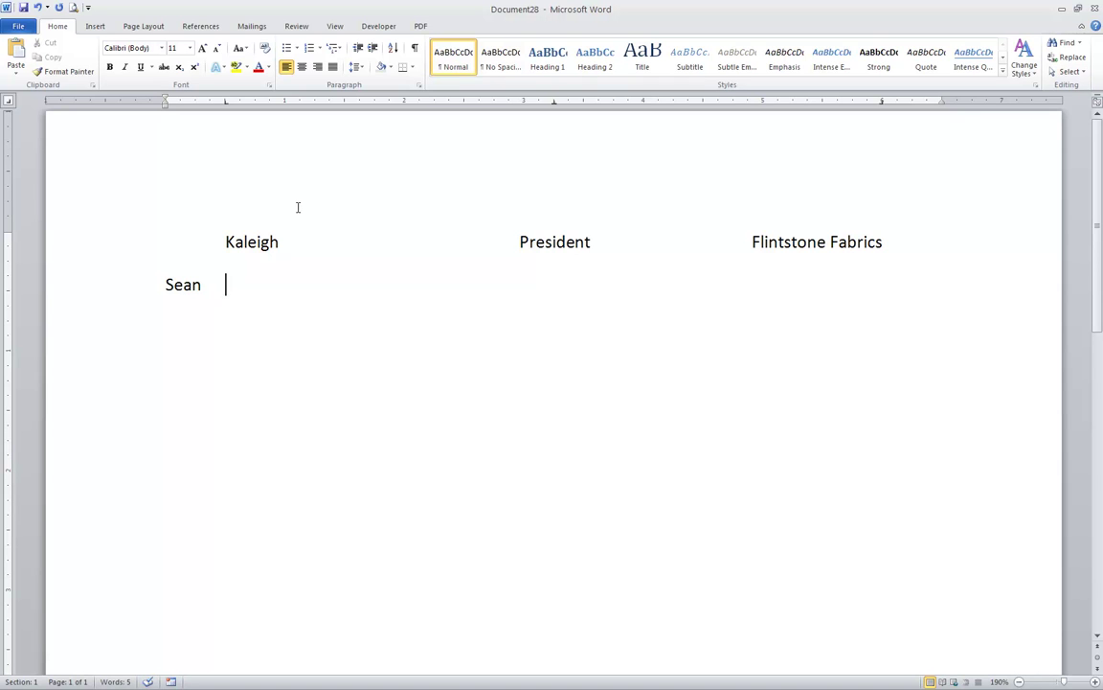
# - Clear the page and retype the row: a first name, President, Flintstone Fabrics
pyautogui.hotkey('ctrl', 'a')
pyautogui.press('Delete')
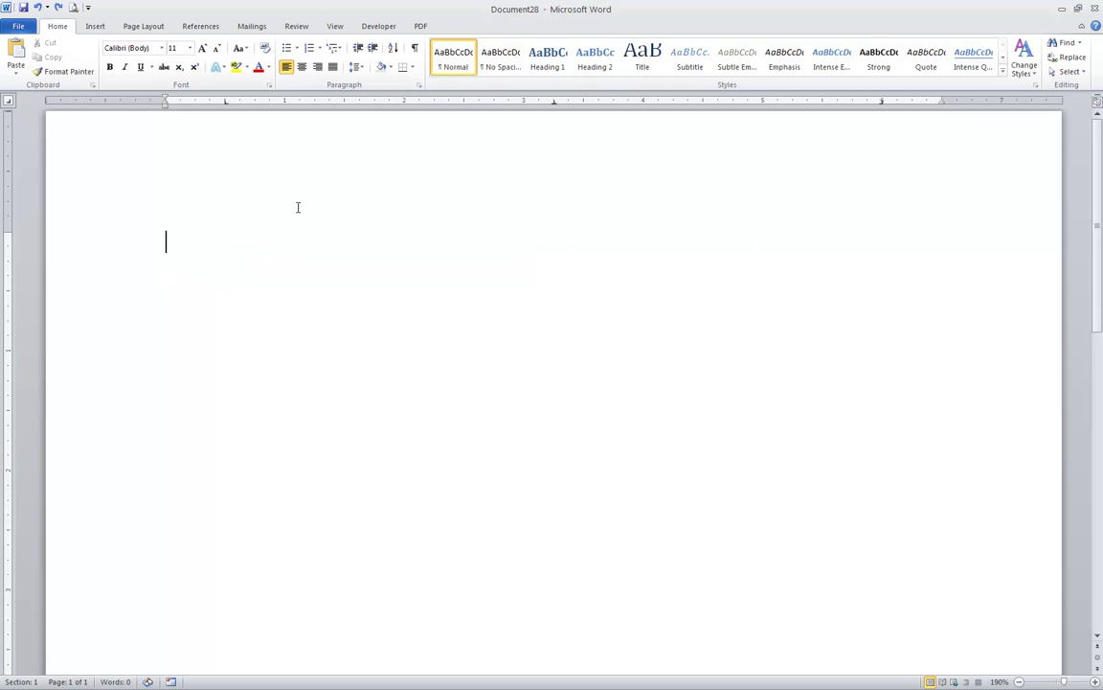
pyautogui.press('Tab')
pyautogui.write('Kaleigh')
pyautogui.press('Tab')
pyautogui.write('President')
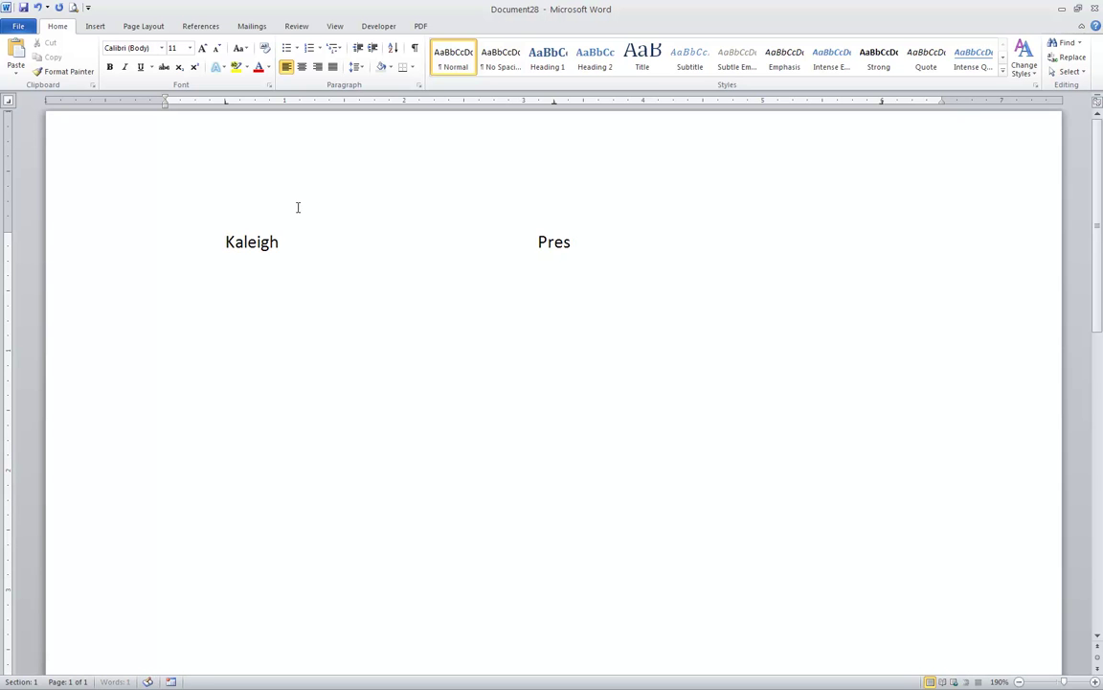
pyautogui.press('Tab')
pyautogui.write('Flints')
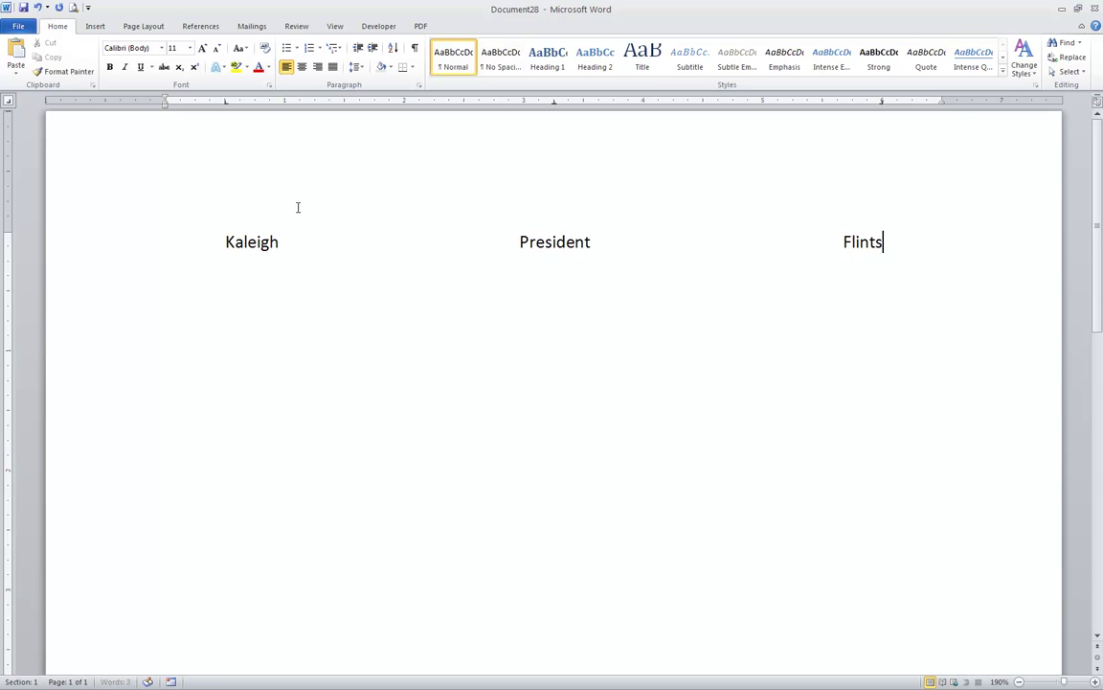
pyautogui.write('tone Fabrics')
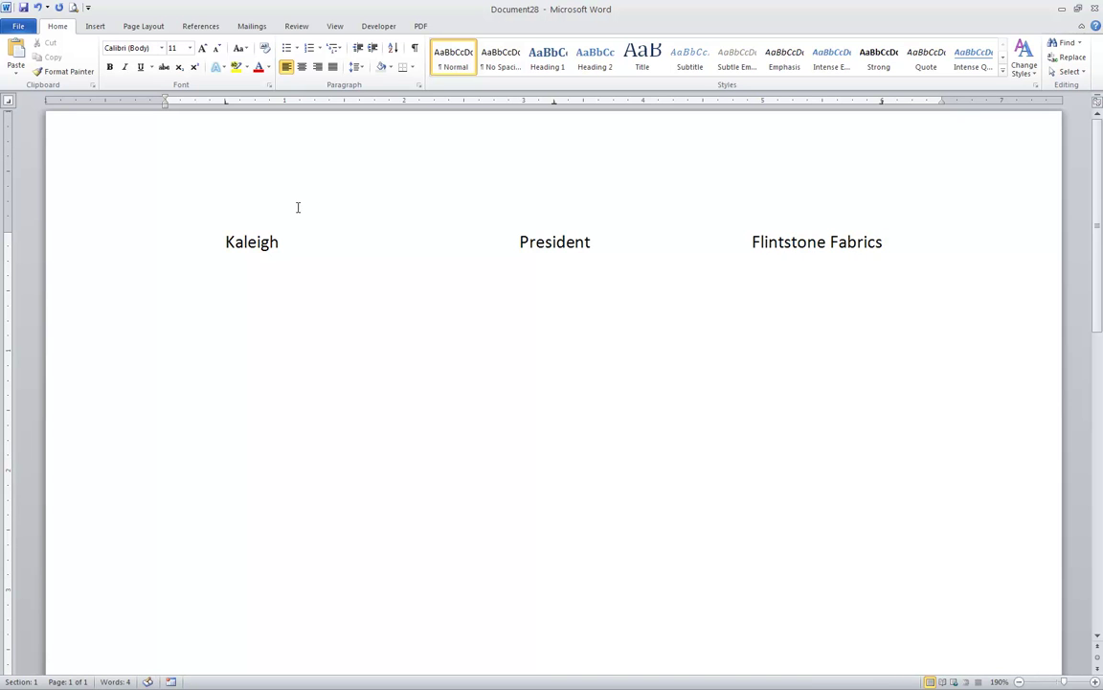
# - Set paragraph spacing after to 0 pt in the Paragraph dialog
pyautogui.click(419, 84)
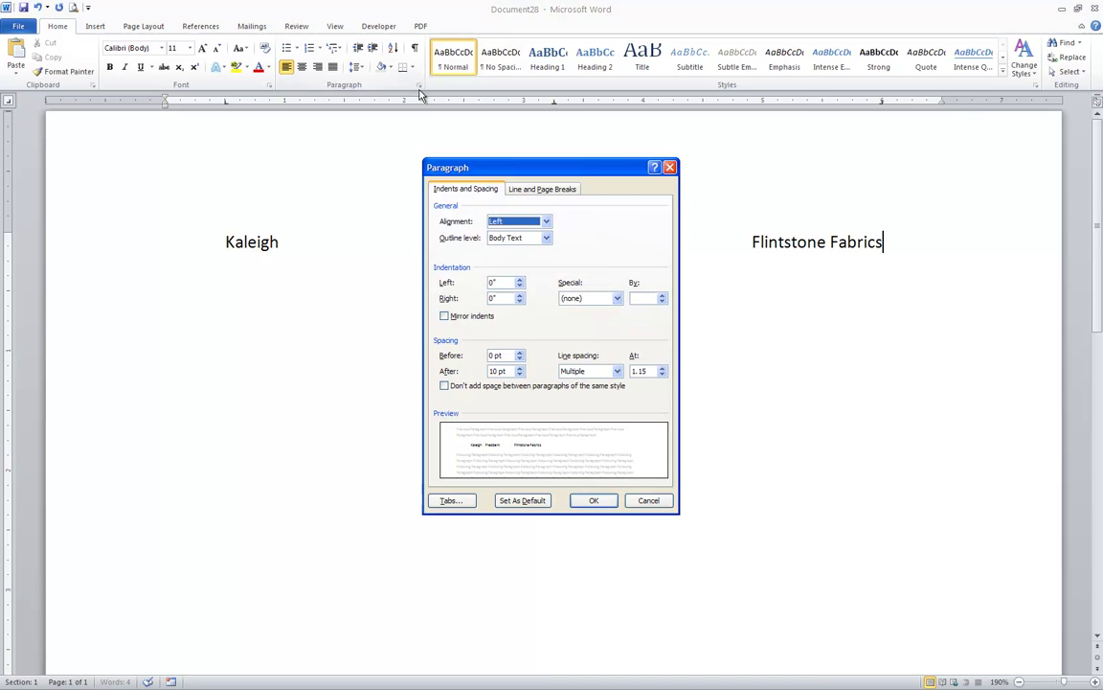
pyautogui.click(521, 375)
pyautogui.click(520, 375)
pyautogui.click(617, 371)
# - Apply single line spacing and add a second row: a first name, CEO, Mystery Machines
pyautogui.click(575, 385)
pyautogui.click(594, 501)
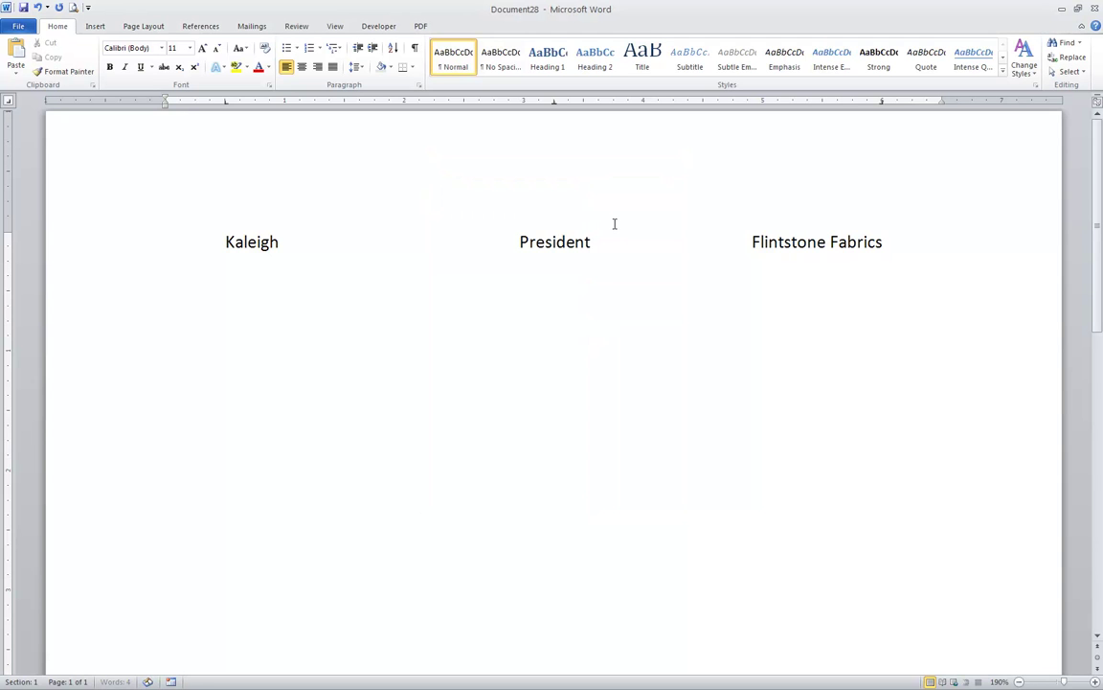
pyautogui.press('Return')
pyautogui.press('Tab')
pyautogui.write('Sean')
pyautogui.press('Tab')
pyautogui.write('CEO')
pyautogui.press('Tab')
pyautogui.write('Mystery Machines')
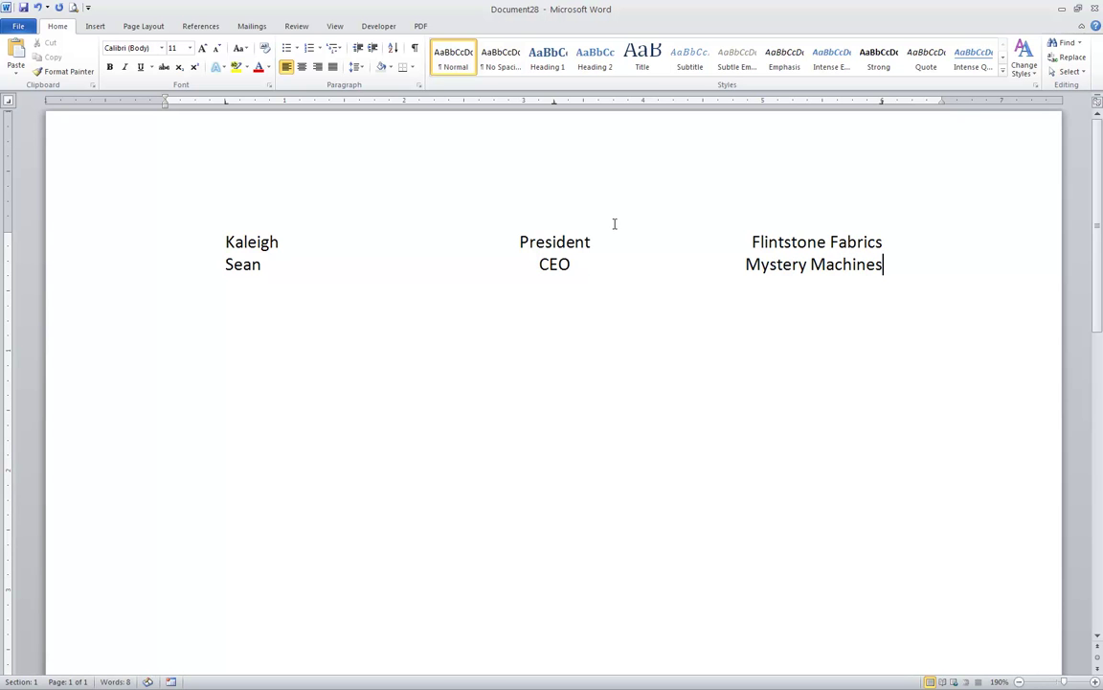
# - Add a third row with a first name, Accountant and Acme Products
pyautogui.press('Return')
pyautogui.press('Tab')
pyautogui.write('Kim')
pyautogui.press('Tab')
pyautogui.write('Accountant')
pyautogui.press('Tab')
pyautogui.write('Acme Pr')
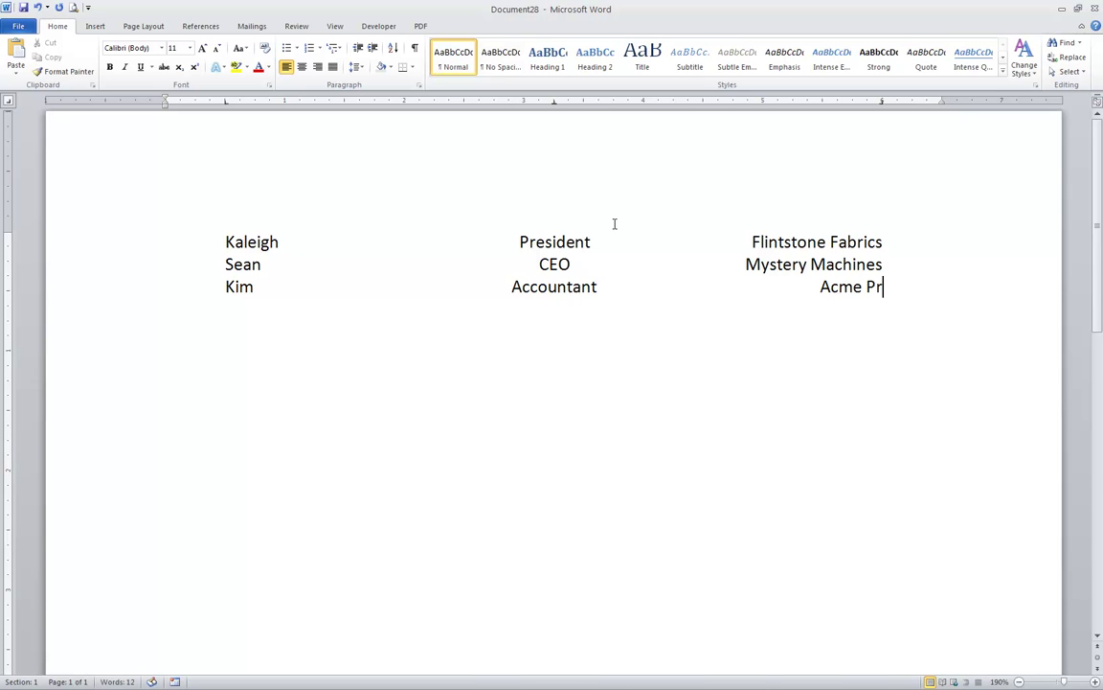
pyautogui.write('oducts')
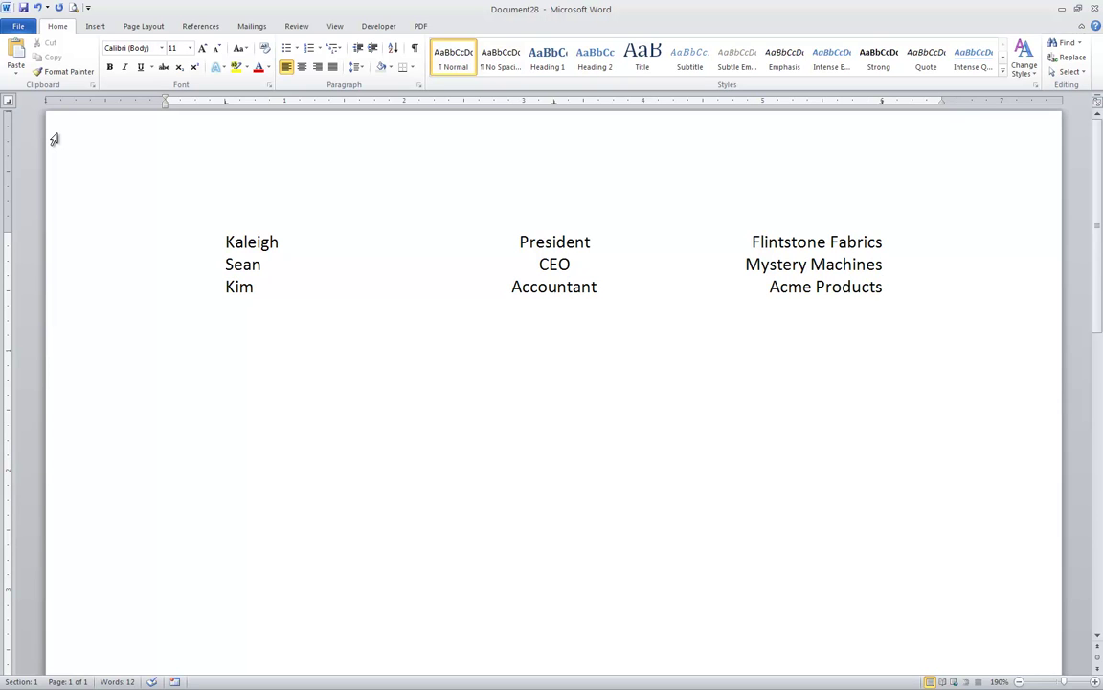
# - Cycle the ruler's tab selector, then open the Tabs dialog from the Paragraph settings
pyautogui.click(9, 99)
pyautogui.click(8, 100)
pyautogui.click(10, 101)
pyautogui.click(418, 84)
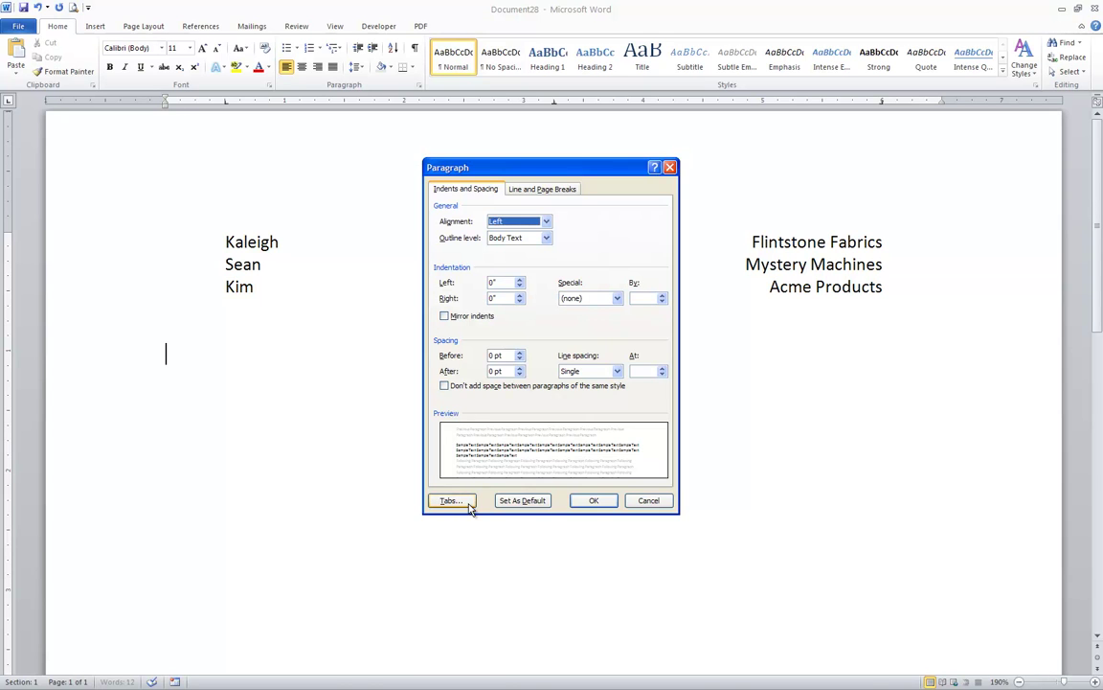
pyautogui.click(467, 504)
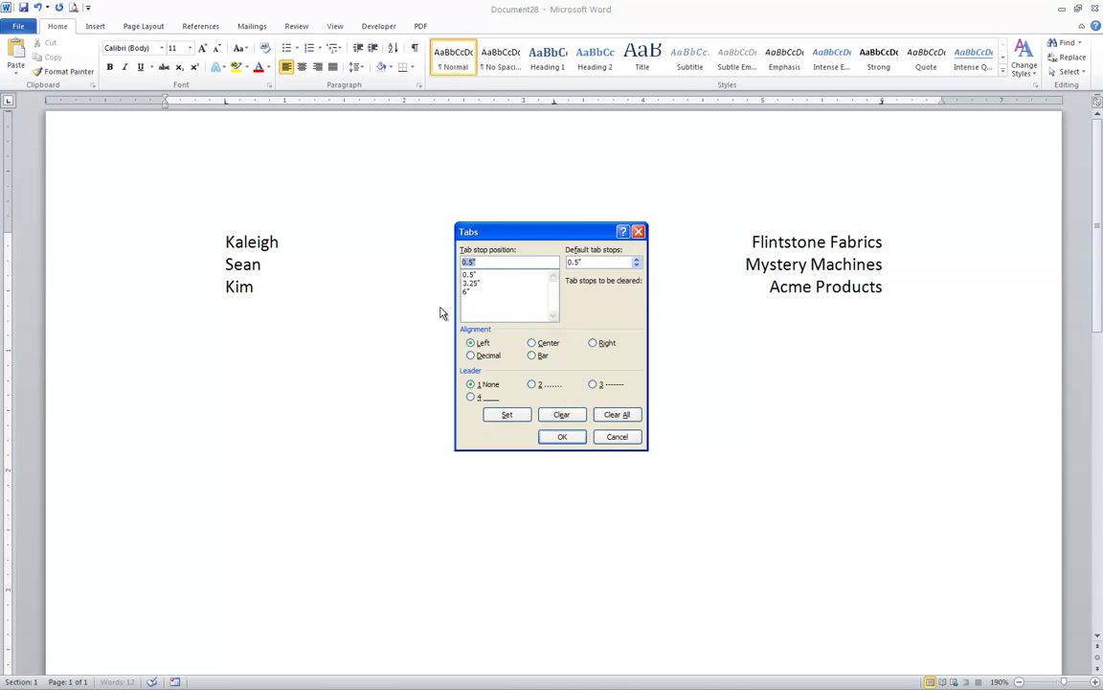
# - Clear all tab stops and define a right-aligned 6.5" tab with a dotted leader (2)
pyautogui.click(617, 414)
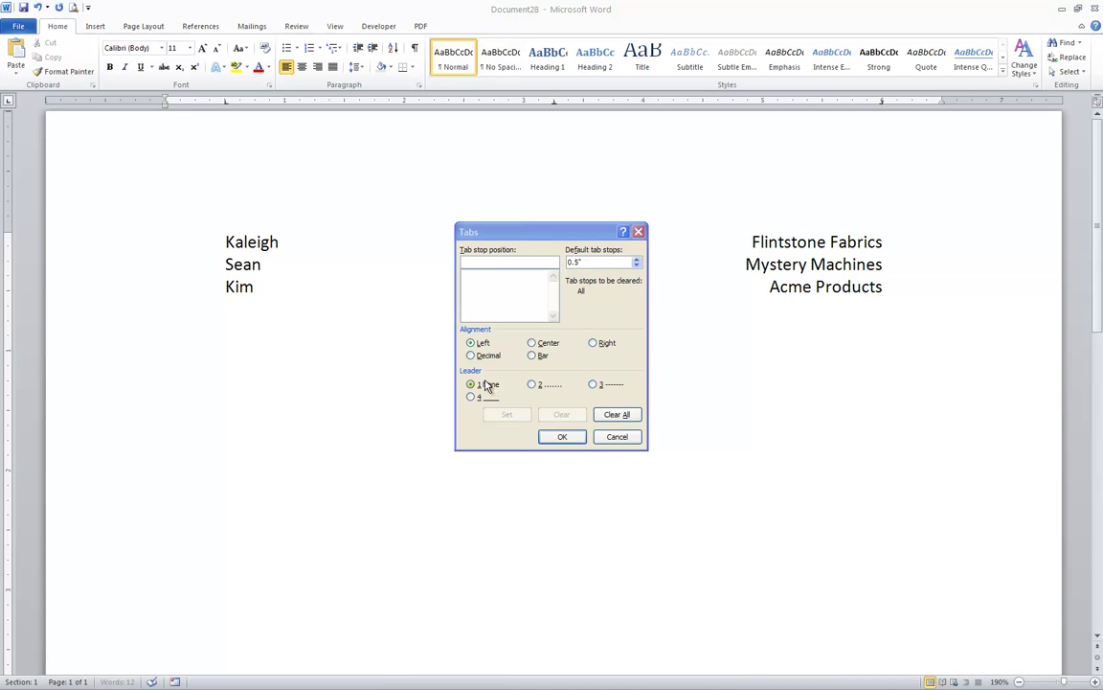
pyautogui.click(499, 261)
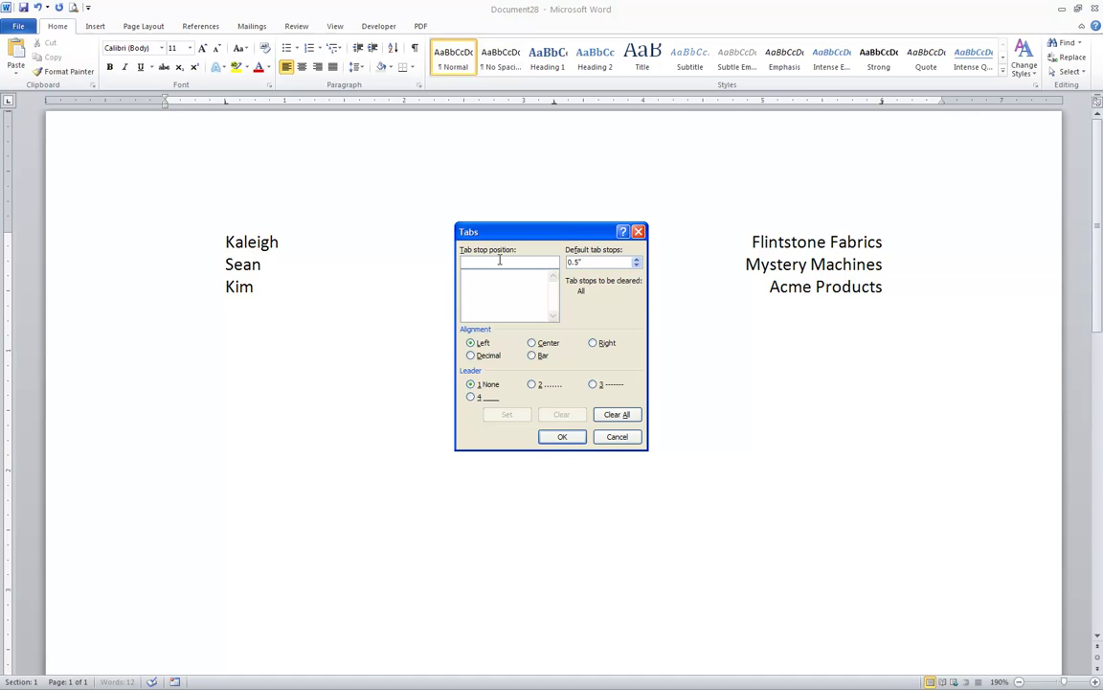
pyautogui.write('6.5')
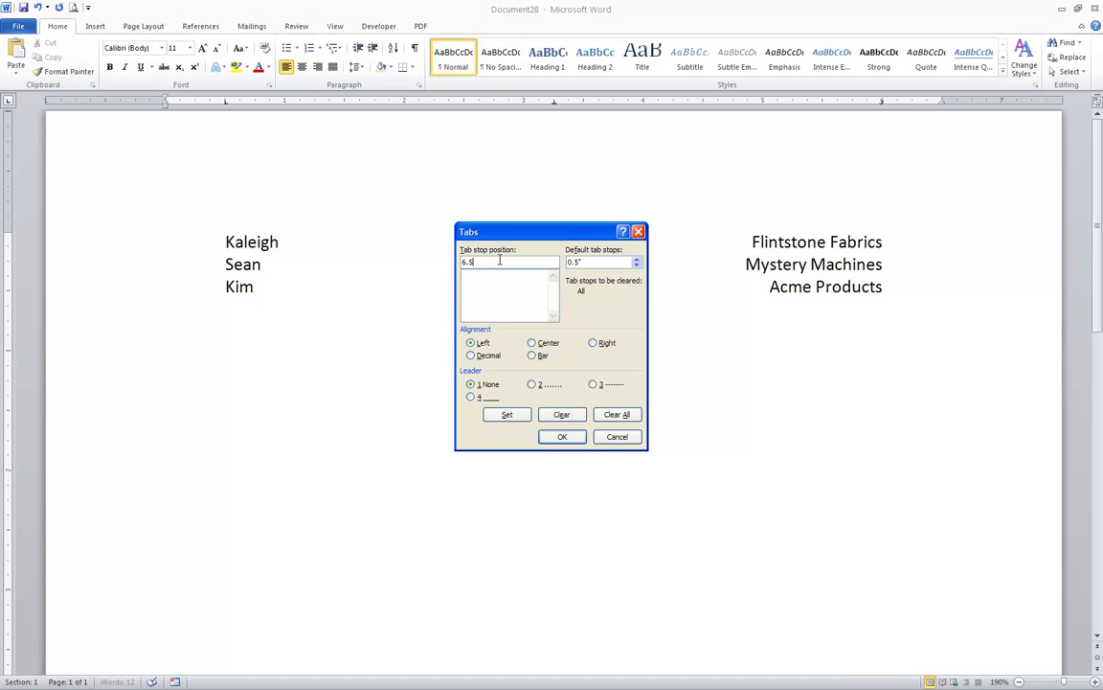
pyautogui.click(593, 343)
pyautogui.click(532, 386)
# - Apply the tab and type Tangie, a dotted-leader tab, and Golden Reteriever
pyautogui.click(564, 439)
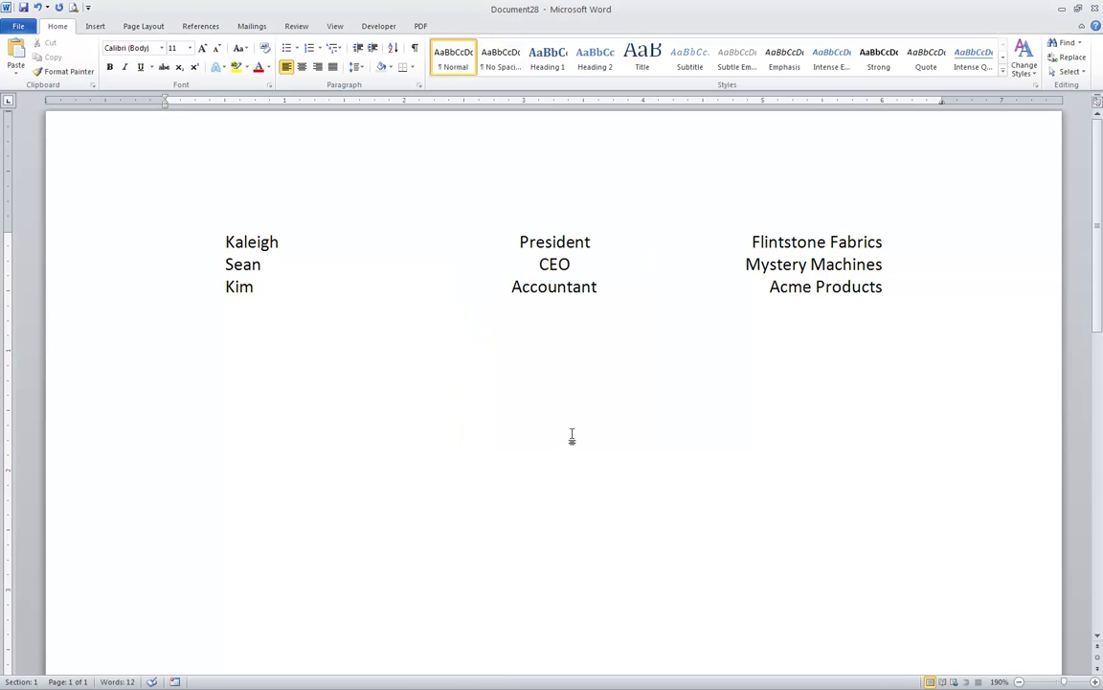
pyautogui.write('Tangie')
pyautogui.press('Tab')
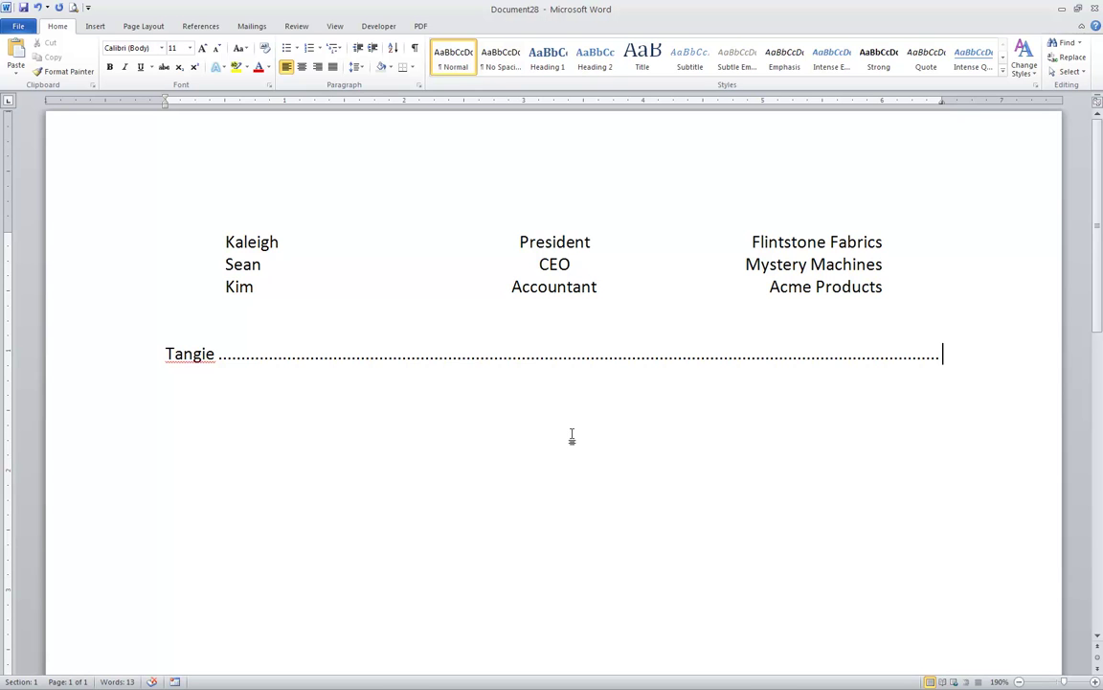
pyautogui.write('Golden Rt')
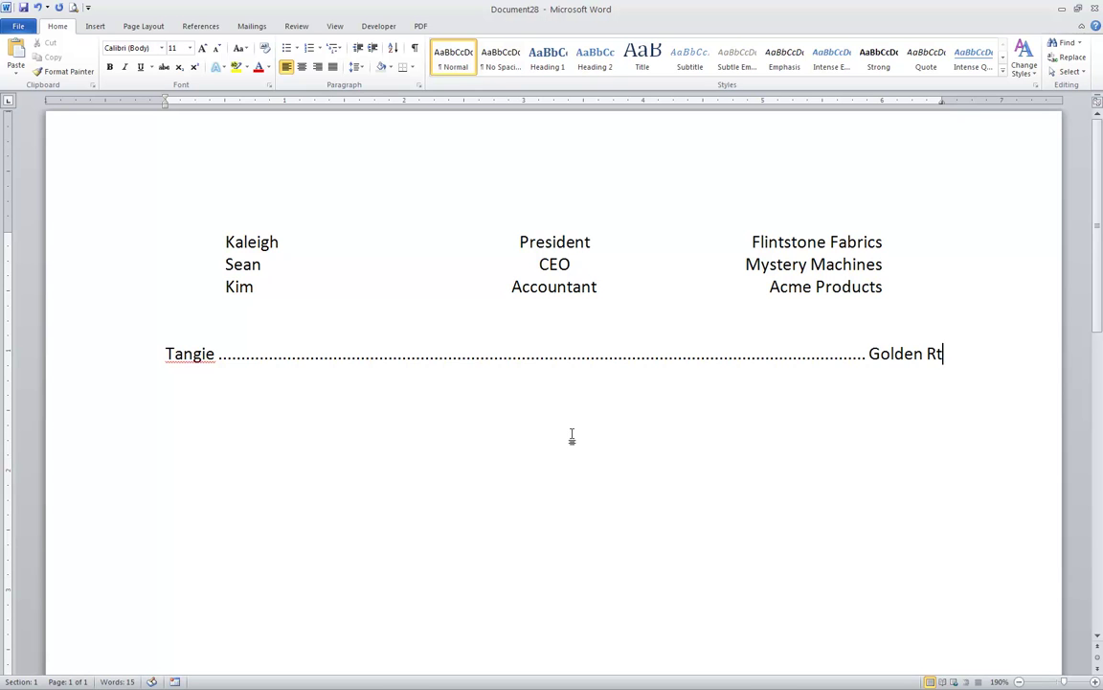
pyautogui.press('BackSpace')
pyautogui.write('eteriever')
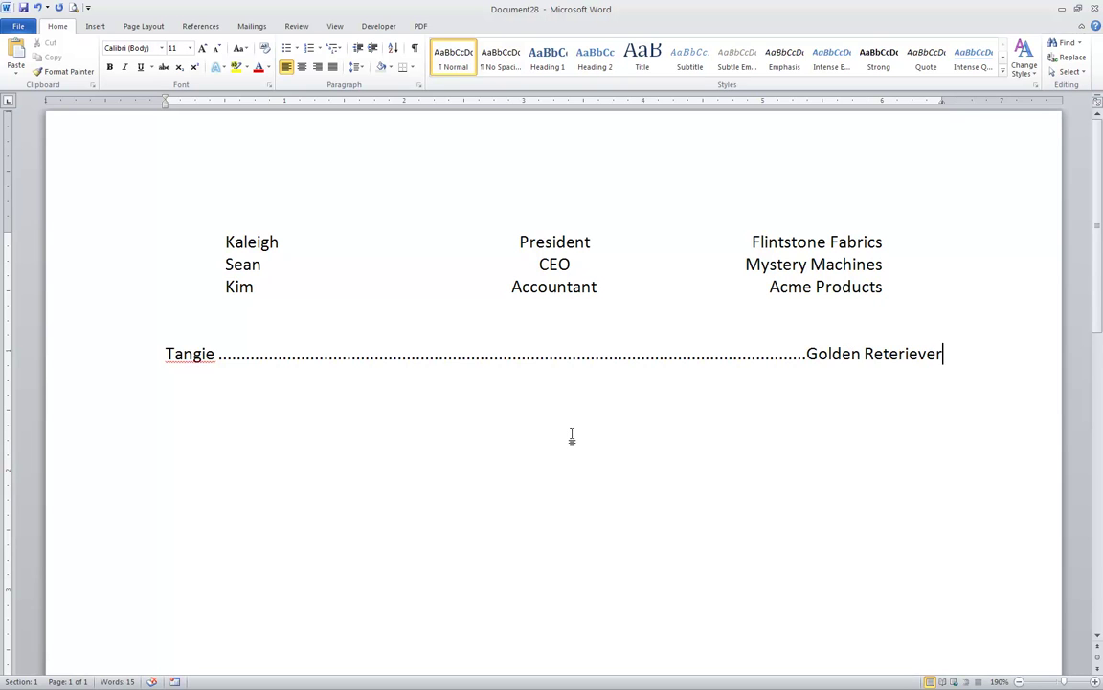
# - Correct the misspelling to Retriever using the spelling suggestion, then retype the final r
pyautogui.rightClick(867, 361)
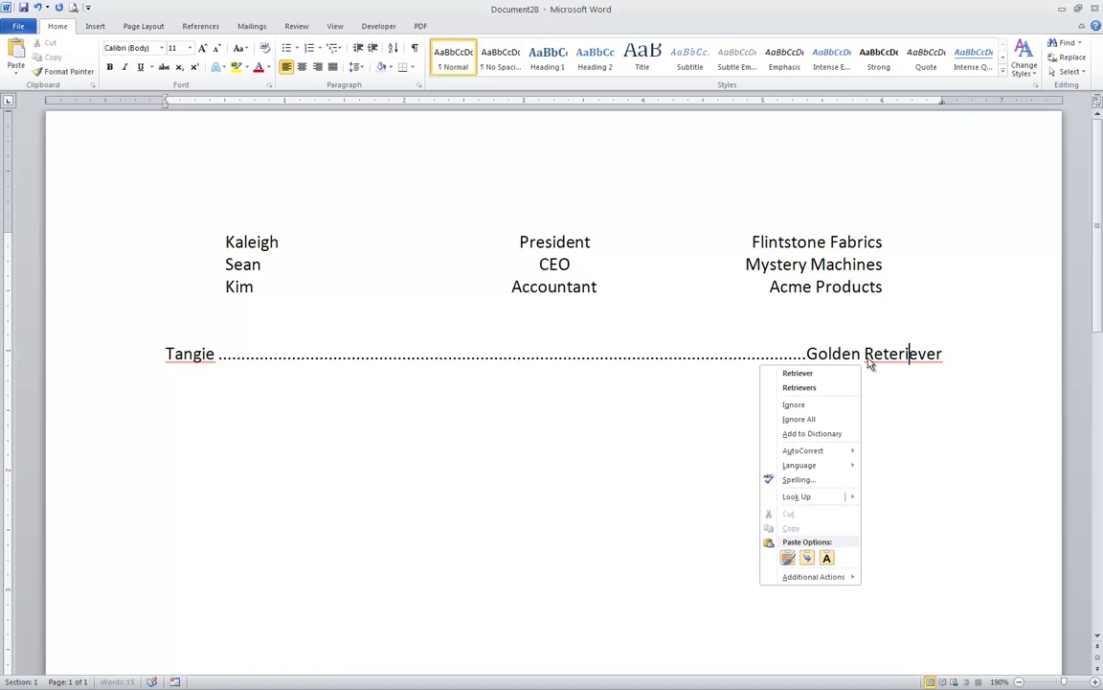
pyautogui.click(845, 374)
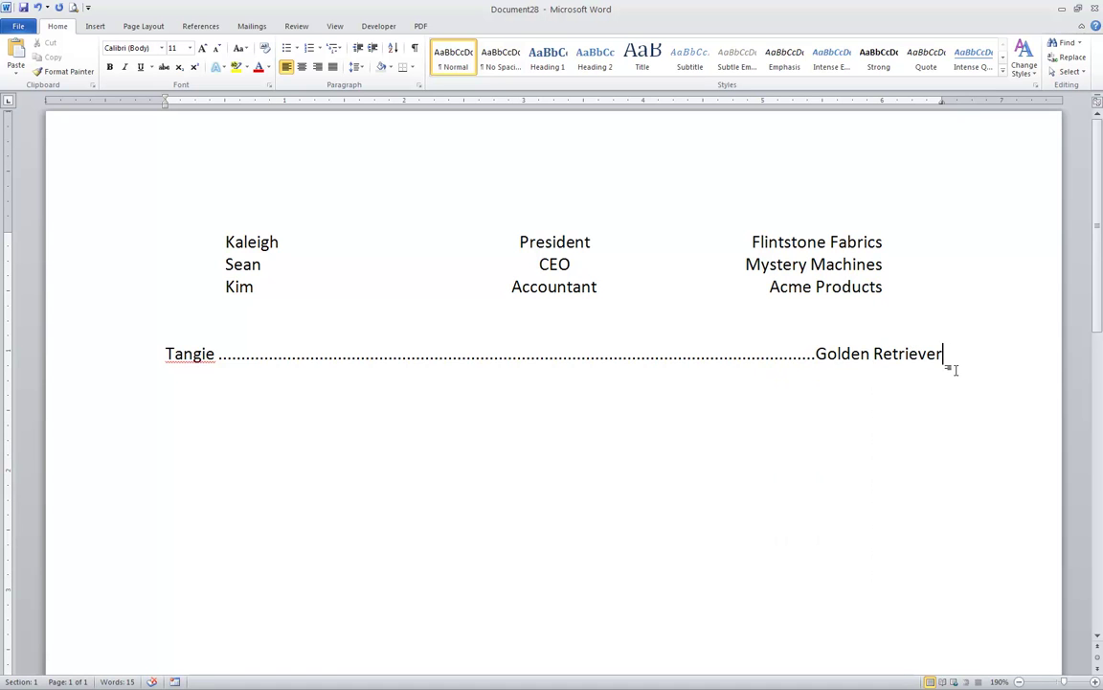
pyautogui.press('BackSpace')
pyautogui.write('r')
# - Add dotted-leader rows 'Razz … Chesapeake Bay Retriever' and 'Snoopy … Mixed Mutt' below Tangie
pyautogui.press('Return')
pyautogui.write('Razz')
pyautogui.press('Tab')
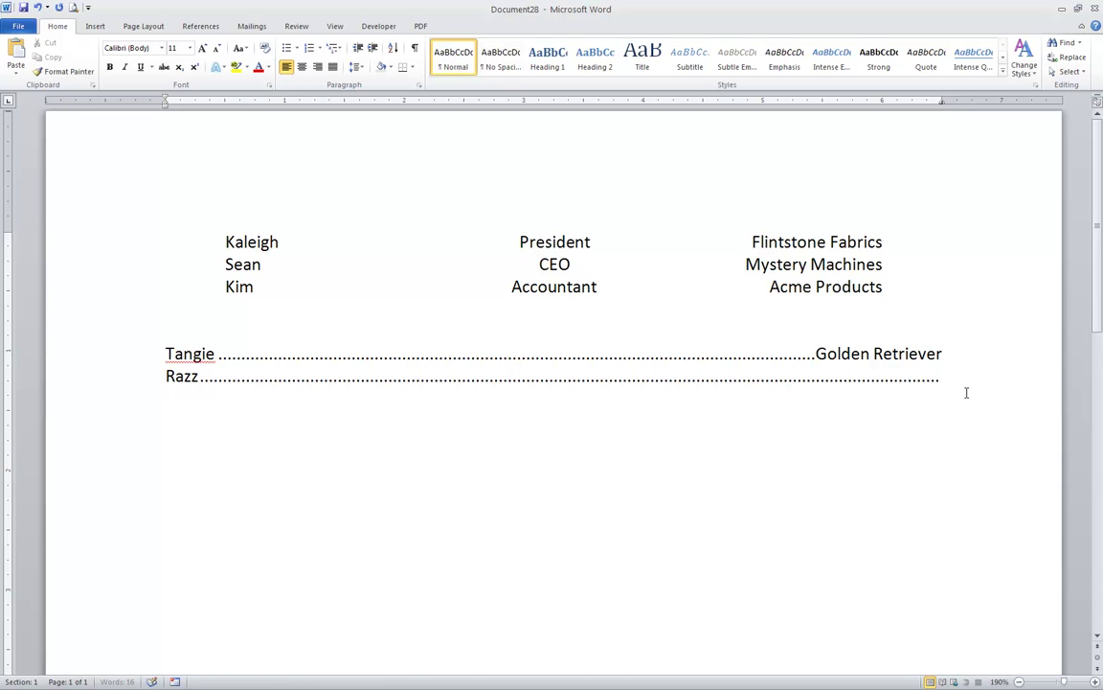
pyautogui.write('Chea')
pyautogui.press('BackSpace')
pyautogui.write('sapeake Bay Reter')
pyautogui.press('BackSpace')
pyautogui.press('BackSpace')
pyautogui.write('riever')
pyautogui.press('Return')
pyautogui.write('Snoopy')
pyautogui.press('Tab')
pyautogui.write('Mixed Mutt')
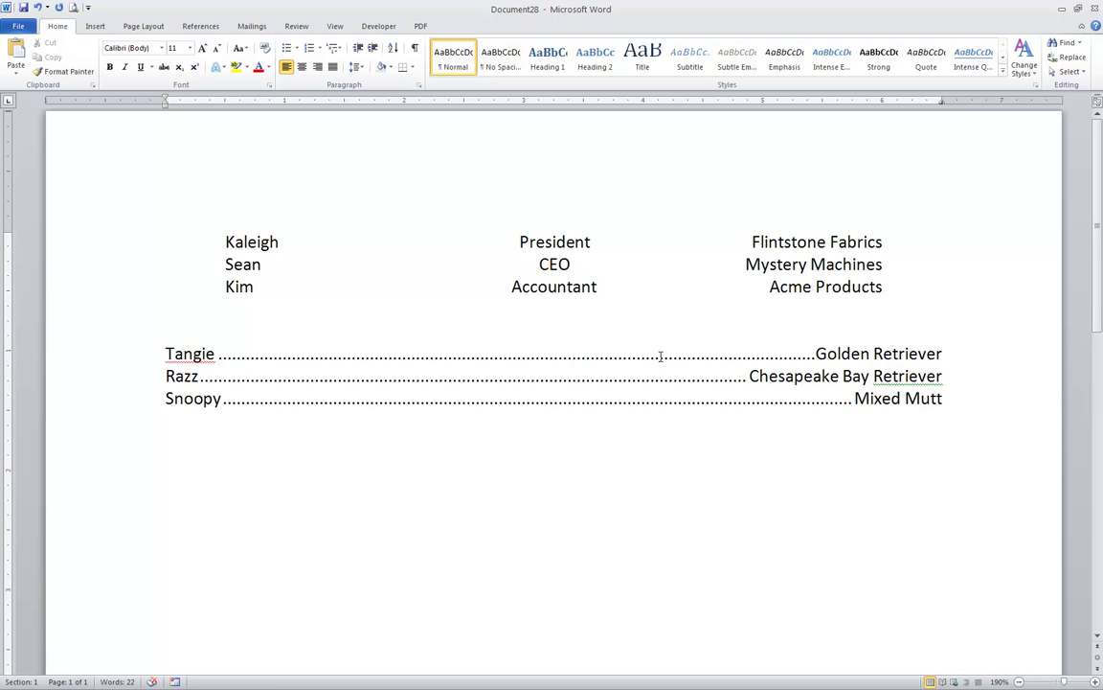
# - On a new line below Snoopy, change the 6.5" right tab stop's leader to dashes (leader 3)
pyautogui.press('Return')
pyautogui.press('Return')
pyautogui.click(419, 84)
pyautogui.click(471, 501)
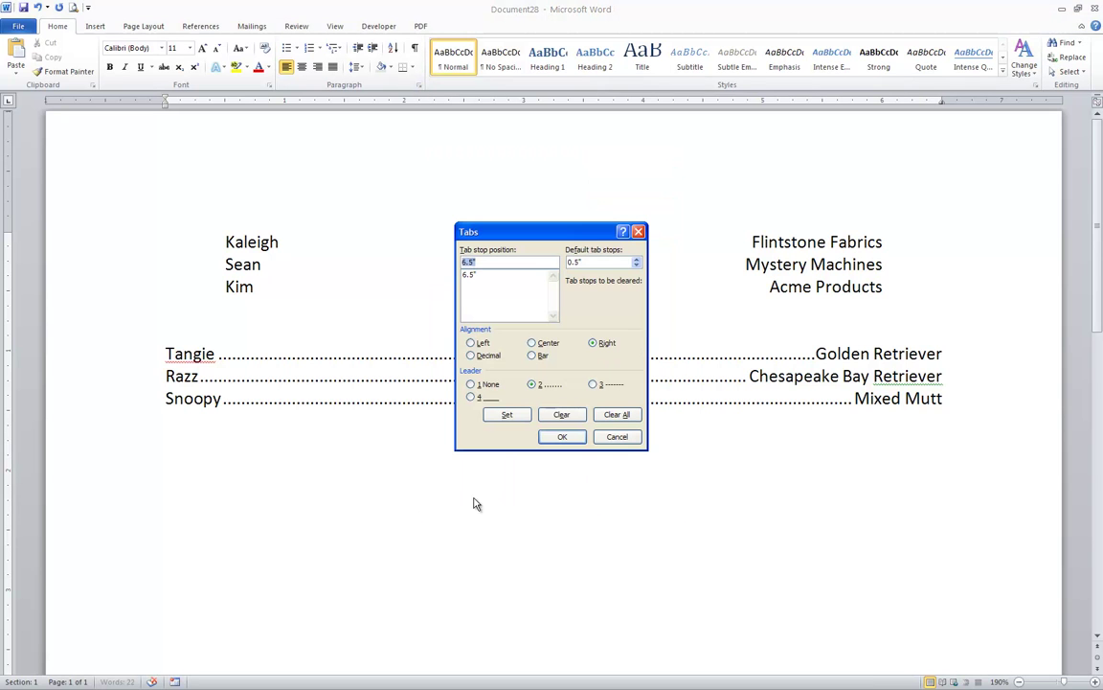
pyautogui.click(479, 275)
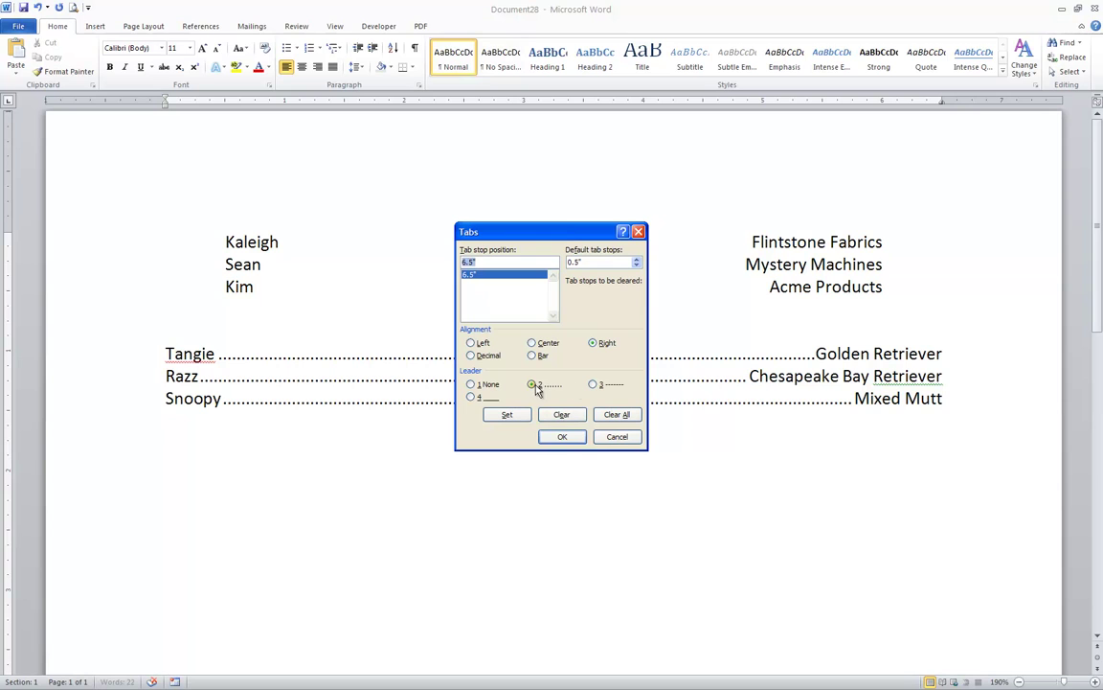
pyautogui.click(593, 385)
pyautogui.click(508, 415)
pyautogui.click(561, 436)
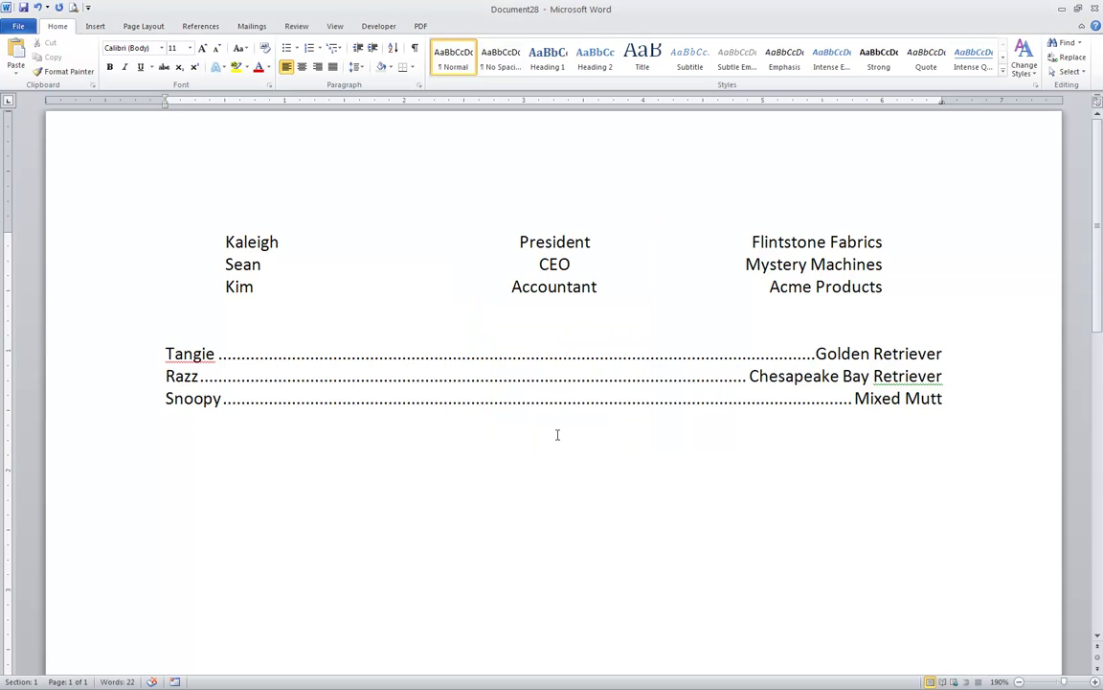
# - Type dashed-leader rows 'Tigger … Gray Tiger Stripe' and 'Scooter … Tuxedo Cat'
pyautogui.write('Tigger')
pyautogui.press('Tab')
pyautogui.write('Gray')
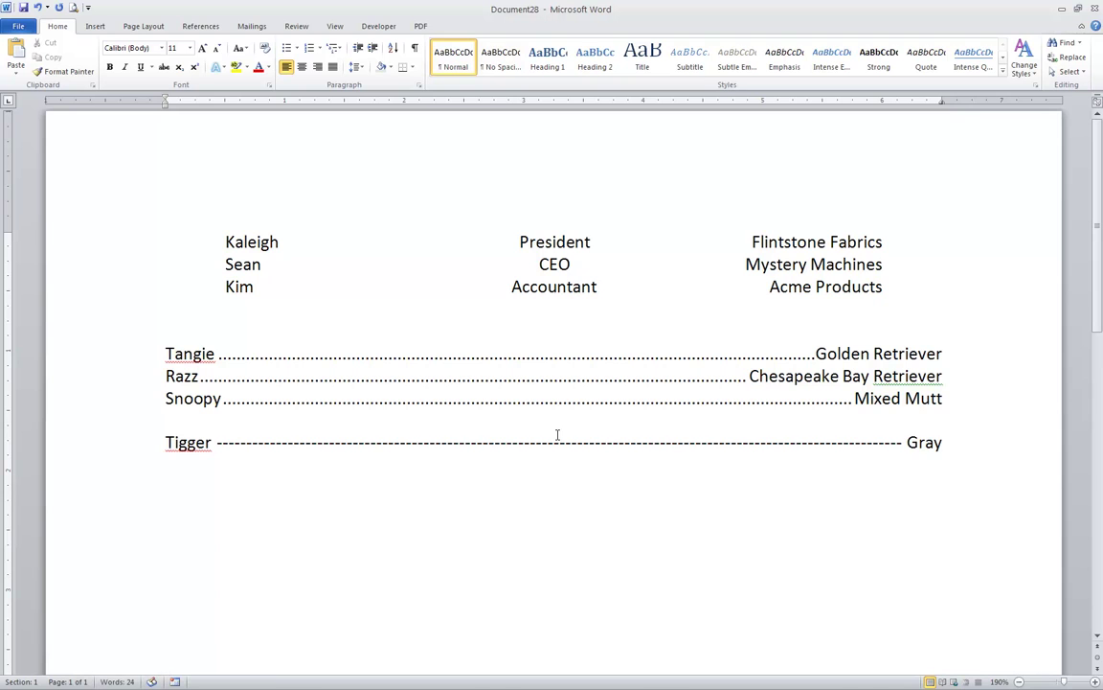
pyautogui.write(' Tiger S')
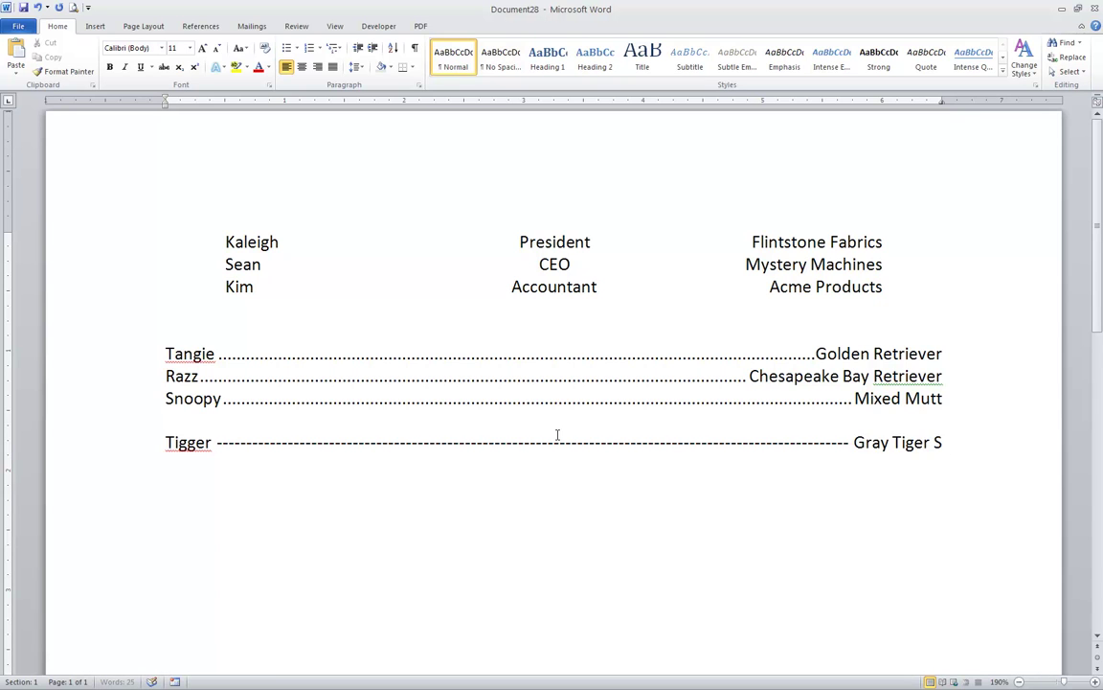
pyautogui.write('tripe')
pyautogui.press('Return')
pyautogui.write('Scooter')
pyautogui.press('Tab')
pyautogui.write('Back')
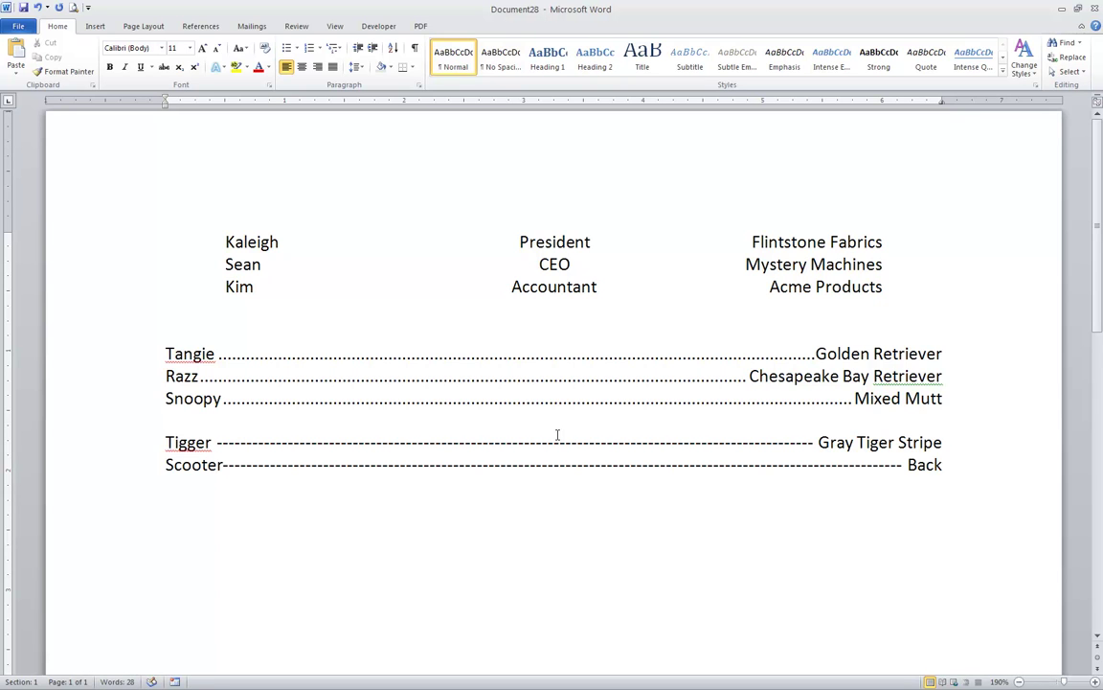
pyautogui.press('BackSpace')
pyautogui.press('BackSpace')
pyautogui.press('BackSpace')
pyautogui.press('BackSpace')
pyautogui.press('BackSpace')
pyautogui.write('Tuxedo Cat')
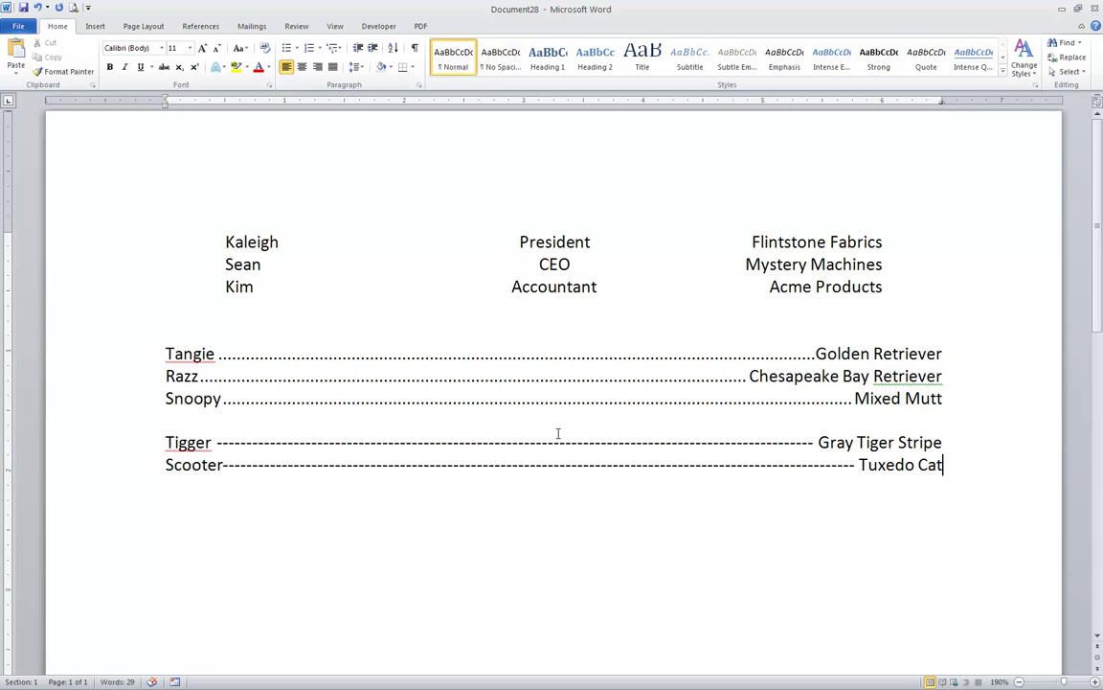
# - On a new line below Scooter, change the 6.5" right tab stop's leader to a solid underline (leader 4)
pyautogui.press('Return')
pyautogui.press('Return')
pyautogui.click(418, 85)
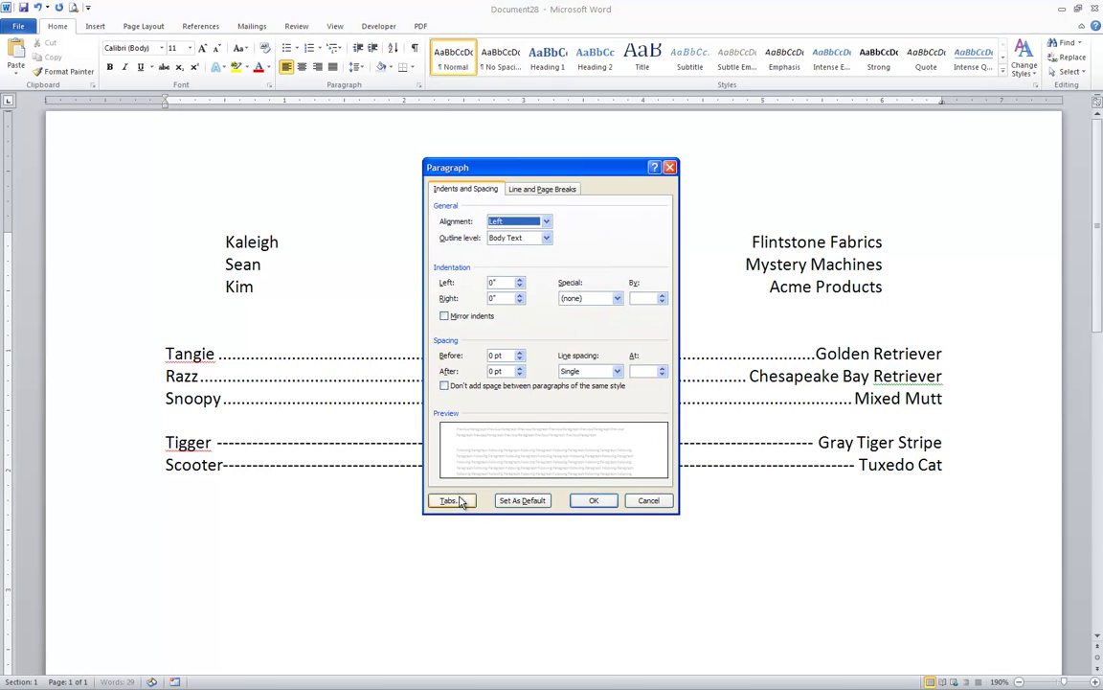
pyautogui.click(447, 499)
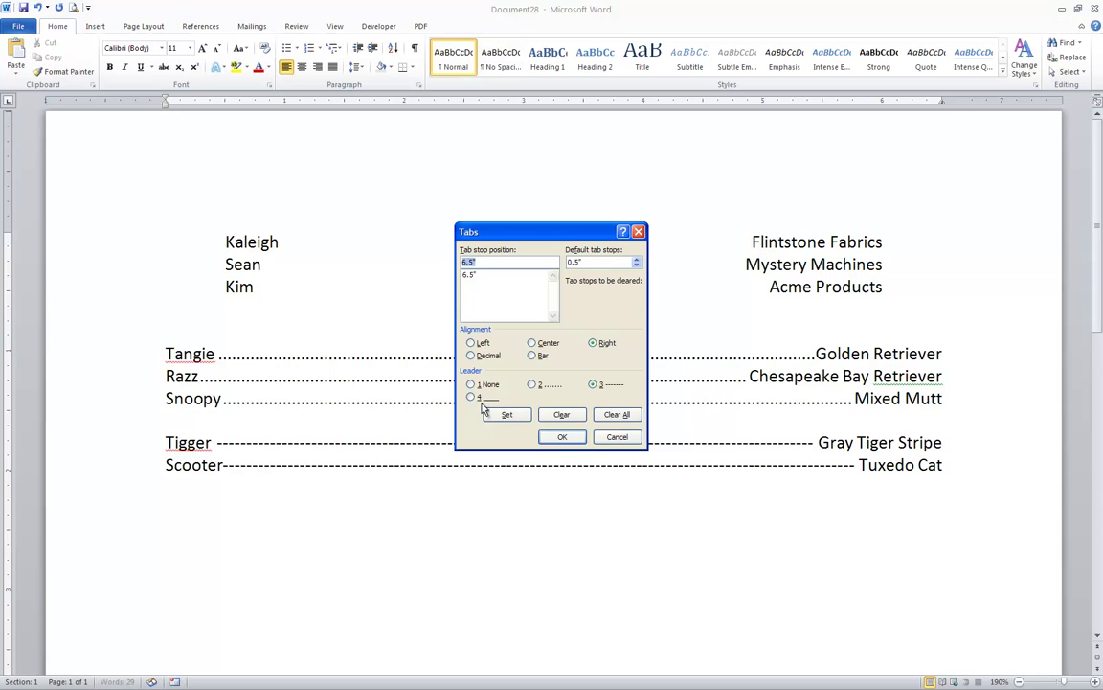
pyautogui.click(472, 274)
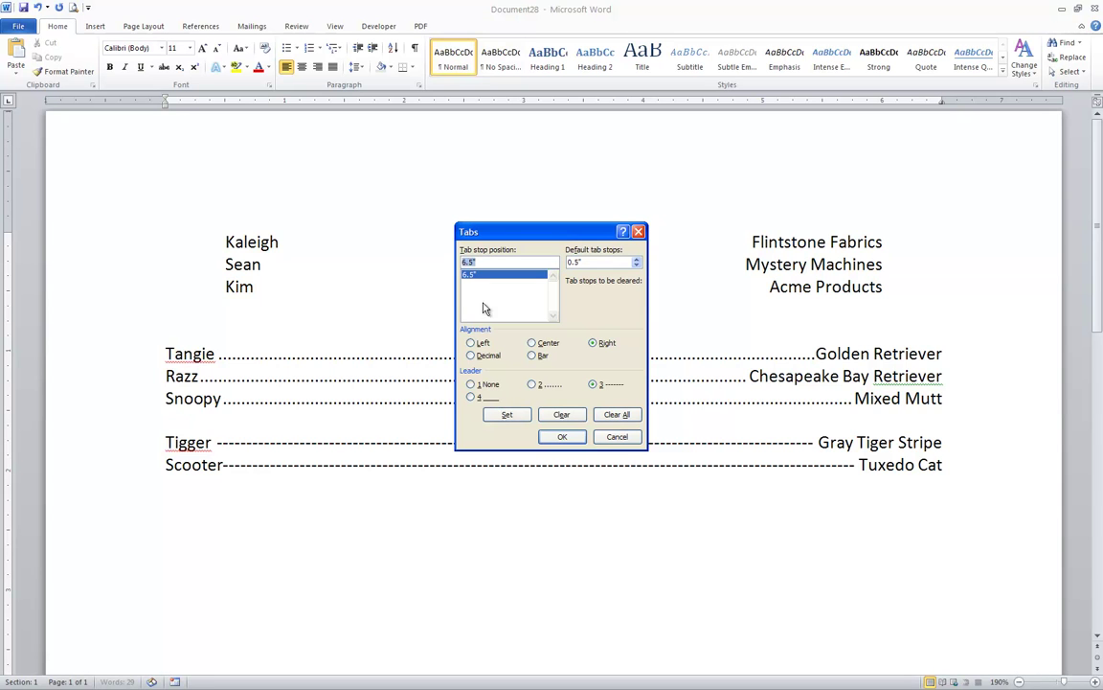
pyautogui.click(472, 397)
pyautogui.click(507, 414)
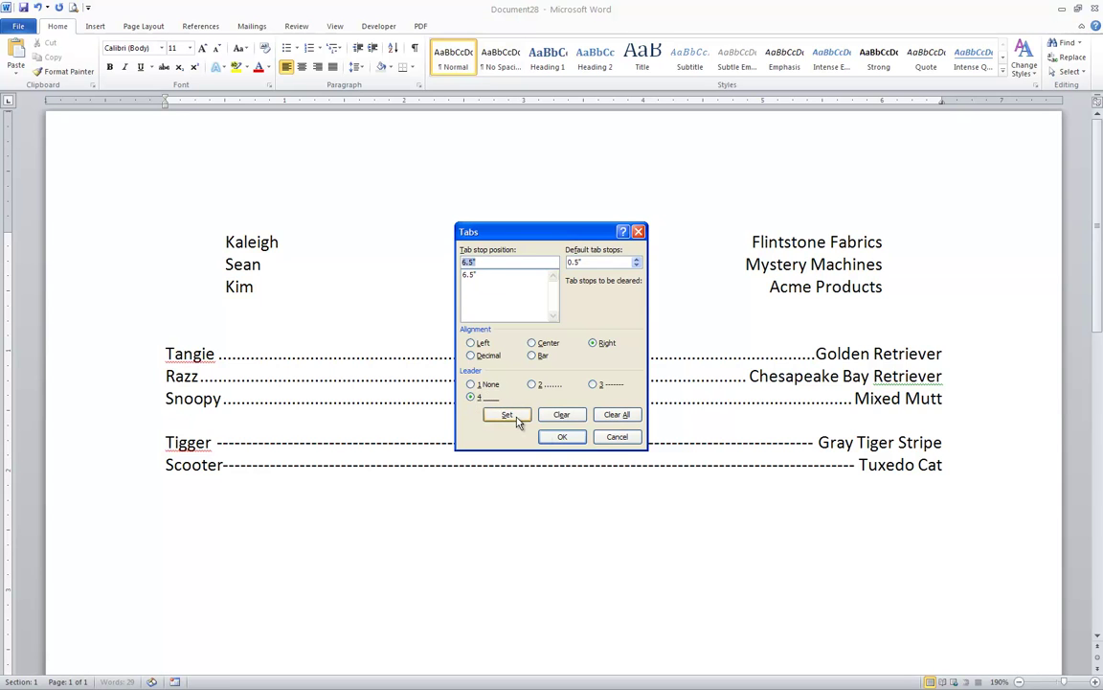
pyautogui.click(562, 436)
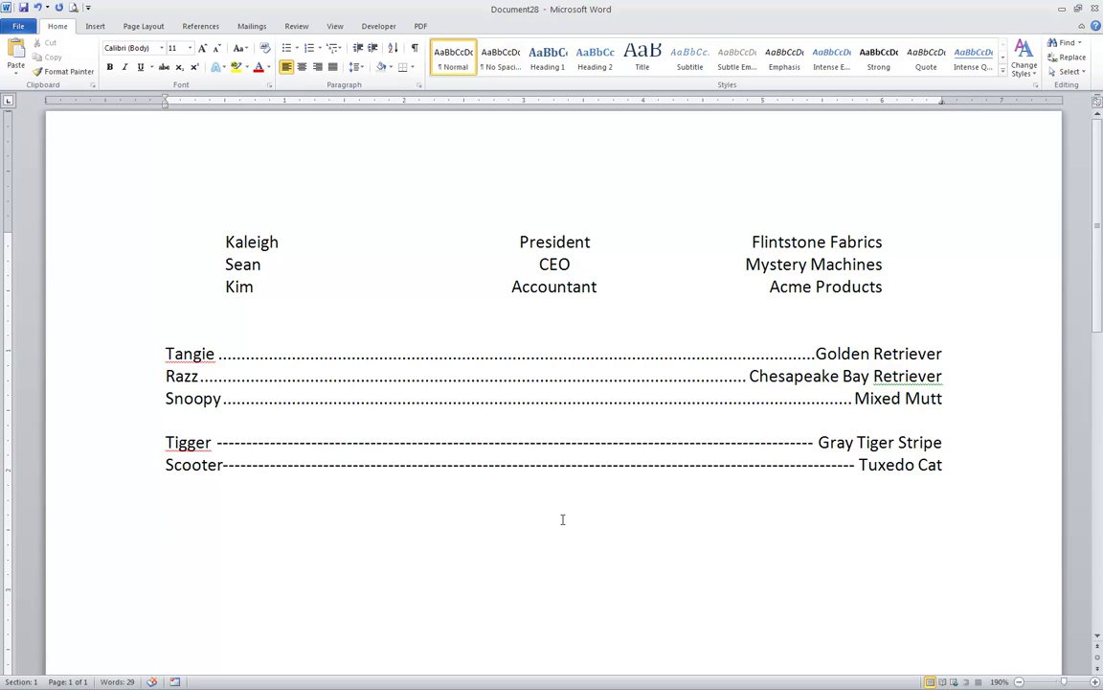
# - Type 'Name', 'Address' and 'City/State/Zip' labels, each followed by an underlined tab blank
pyautogui.write('Name')
pyautogui.press('Tab')
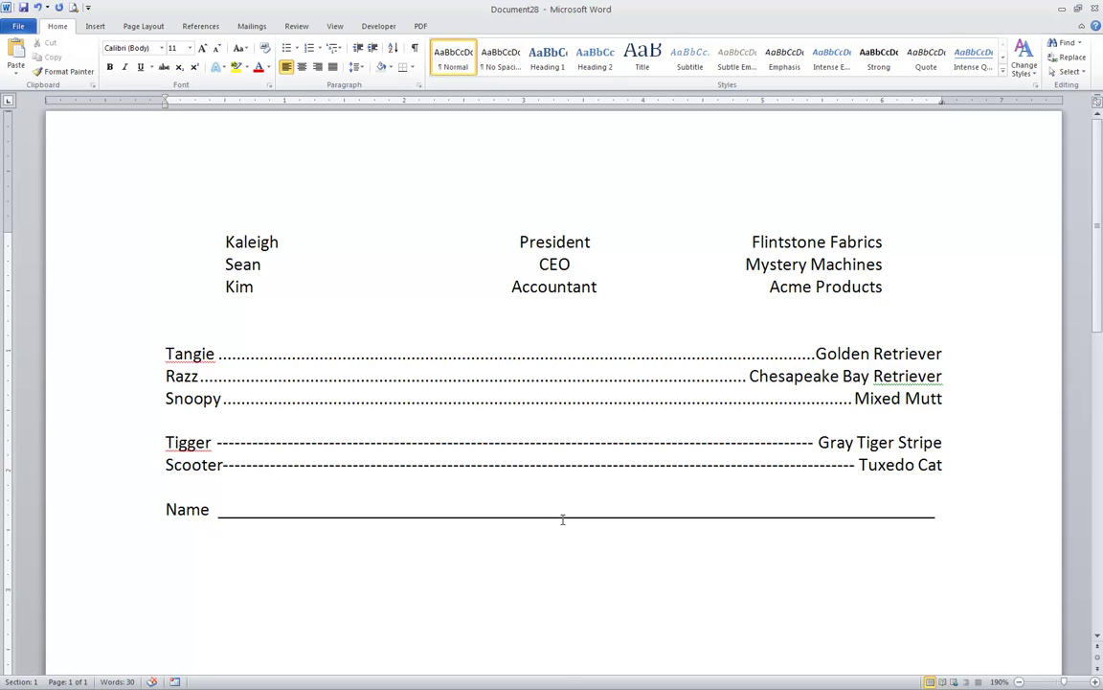
pyautogui.press('Return')
pyautogui.write('Address')
pyautogui.press('Tab')
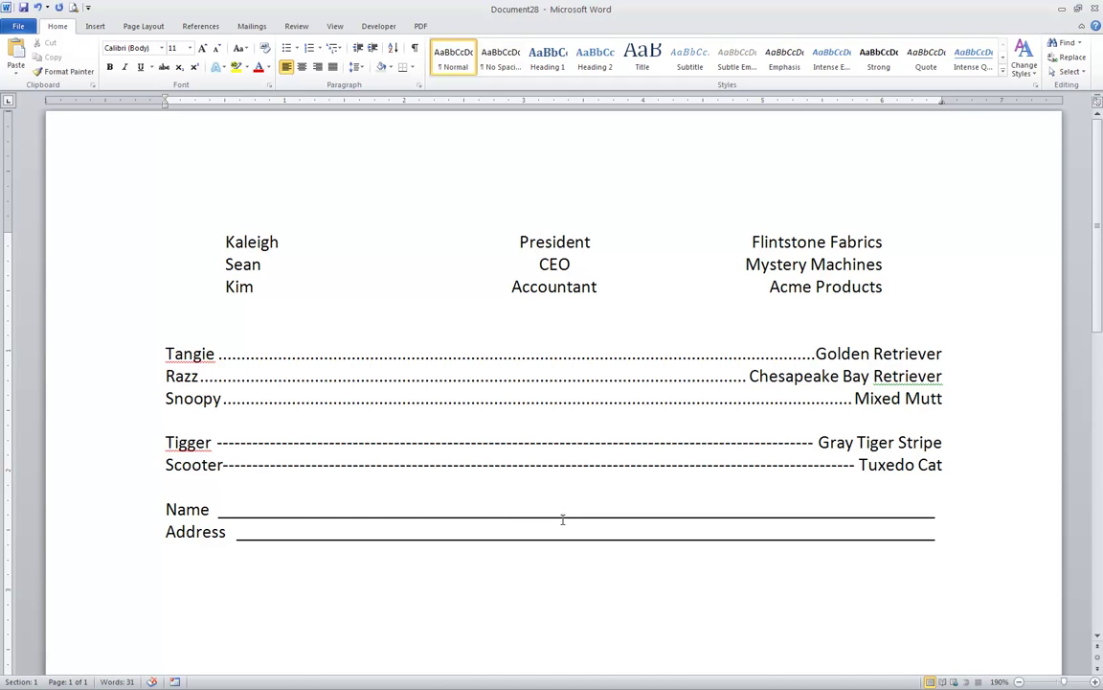
pyautogui.press('Return')
pyautogui.write('City/State/Zip')
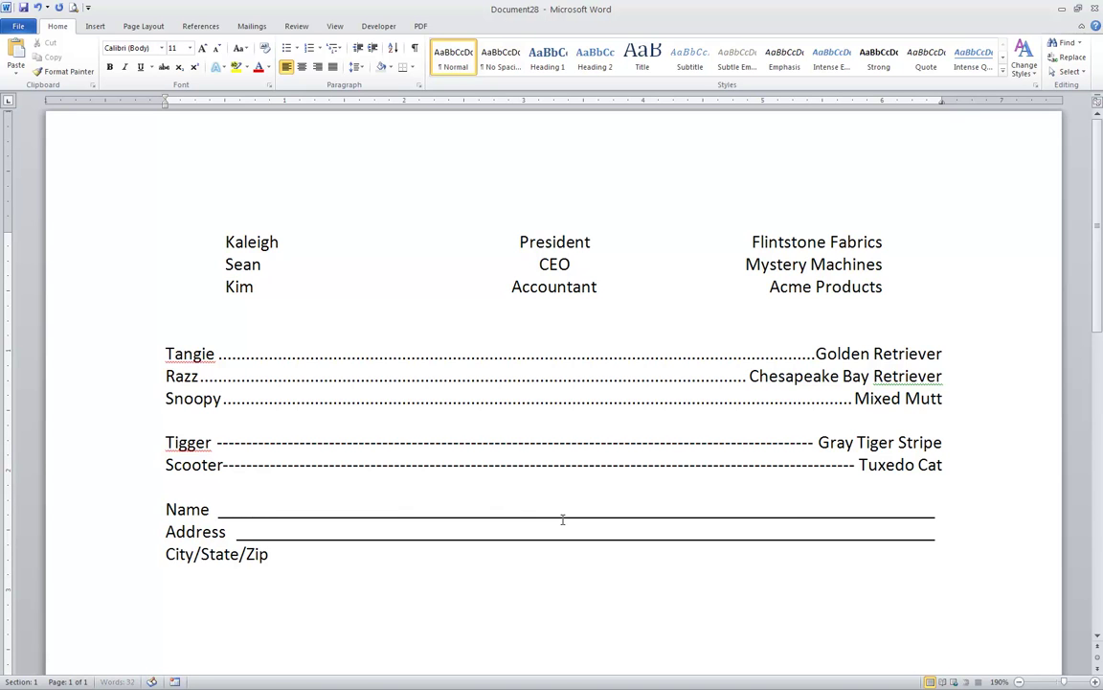
pyautogui.hotkey('ctrl', 'u')
pyautogui.press('Tab')
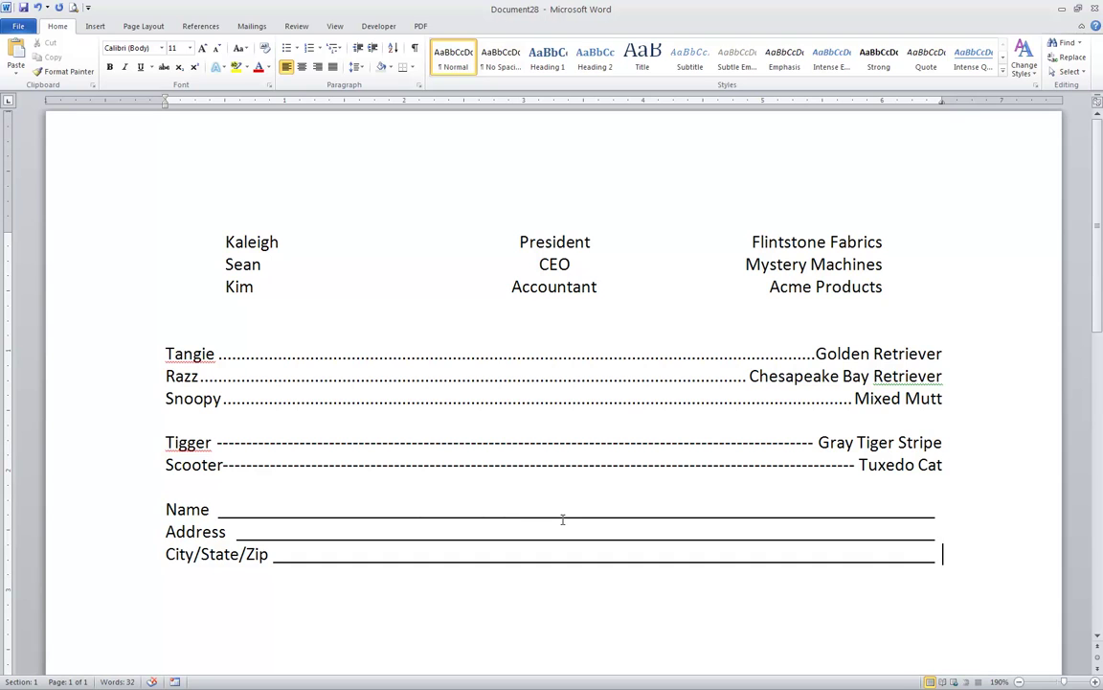